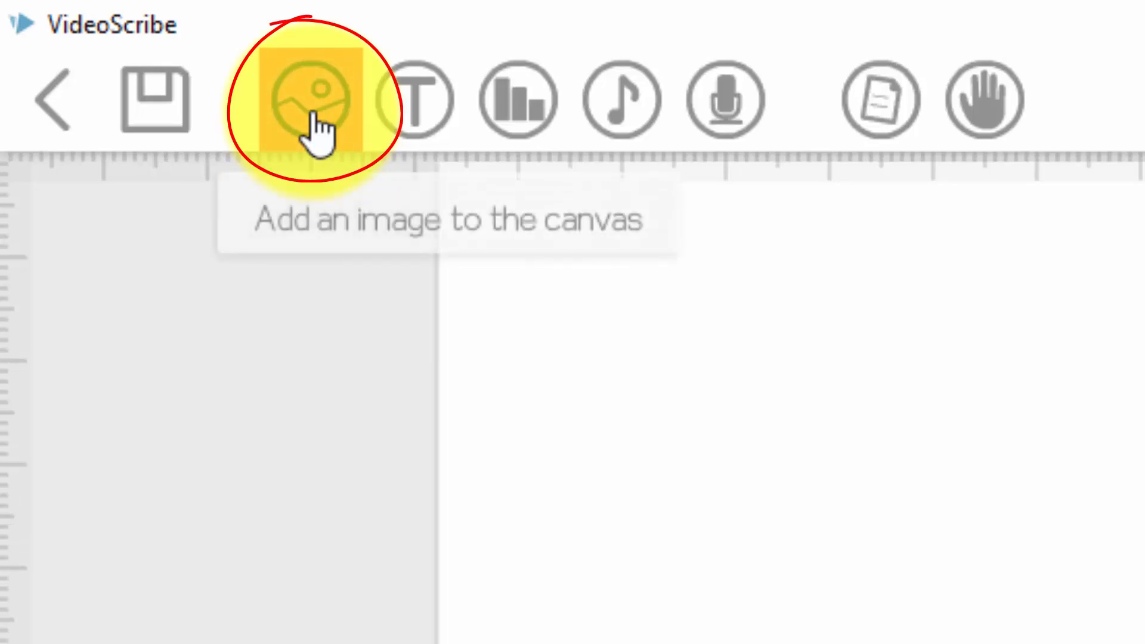
- Add an image to the canvas from disk, choosing New Logo 1.jpg in the Branding 3 folder
{"action": "left_click", "coordinate": [312, 114]}
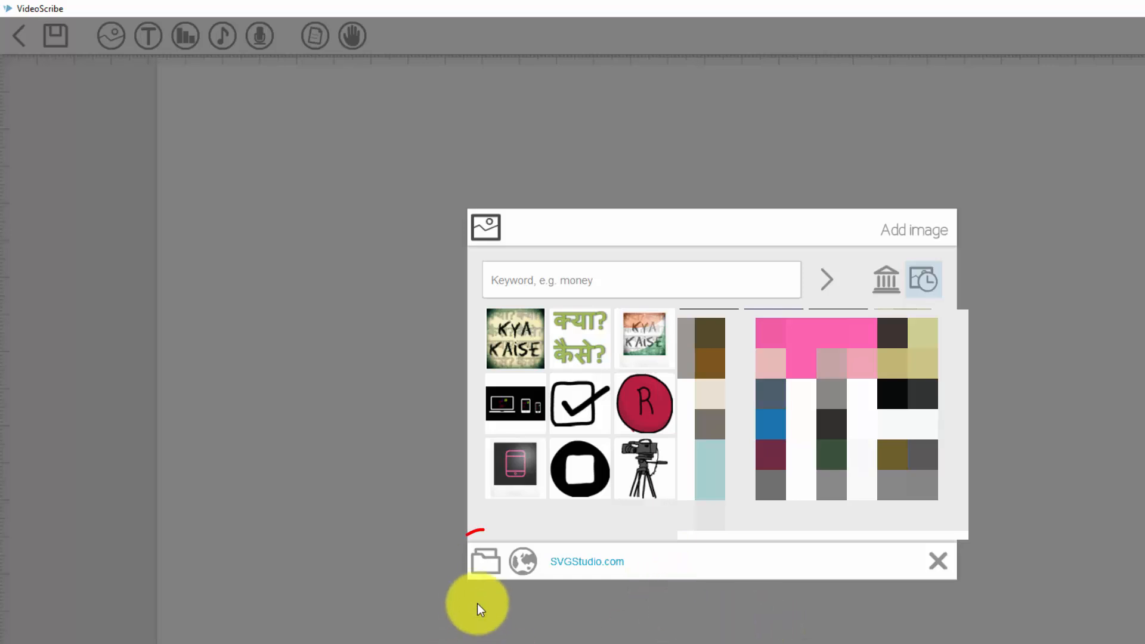
{"action": "left_click", "coordinate": [482, 566]}
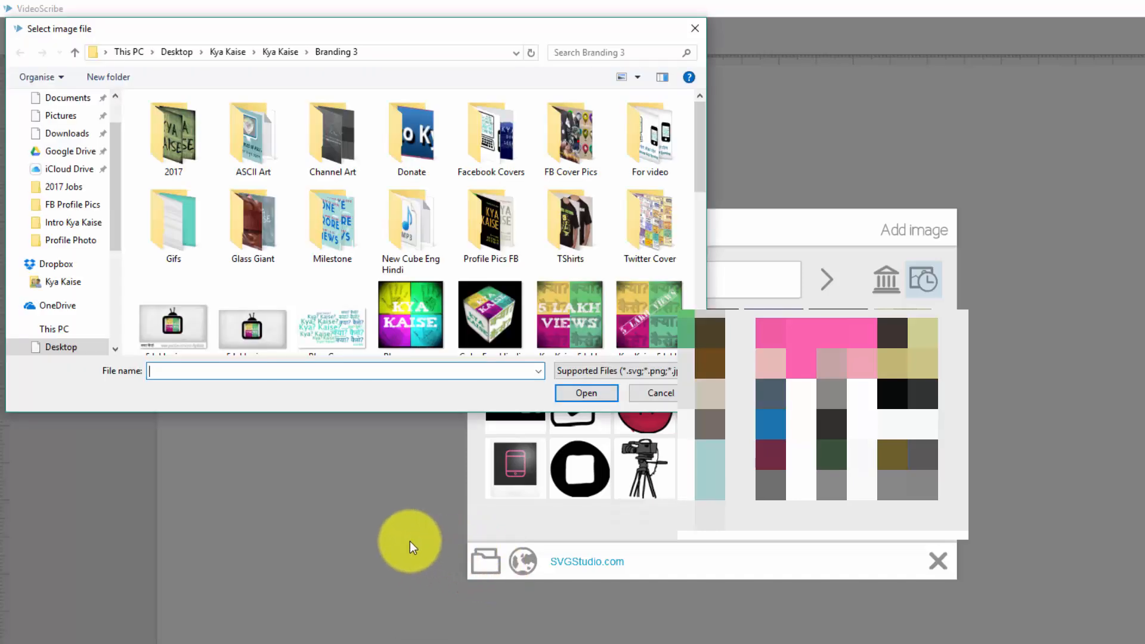
{"action": "scroll", "coordinate": [383, 294], "scroll_direction": "down", "scroll_amount": 5}
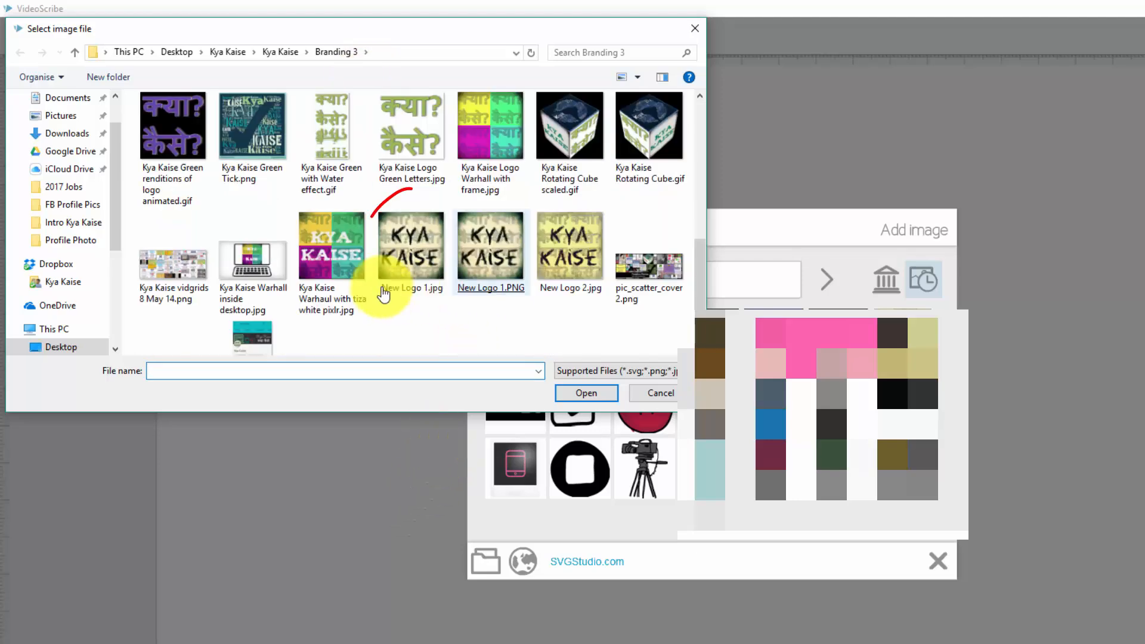
{"action": "double_click", "coordinate": [425, 252]}
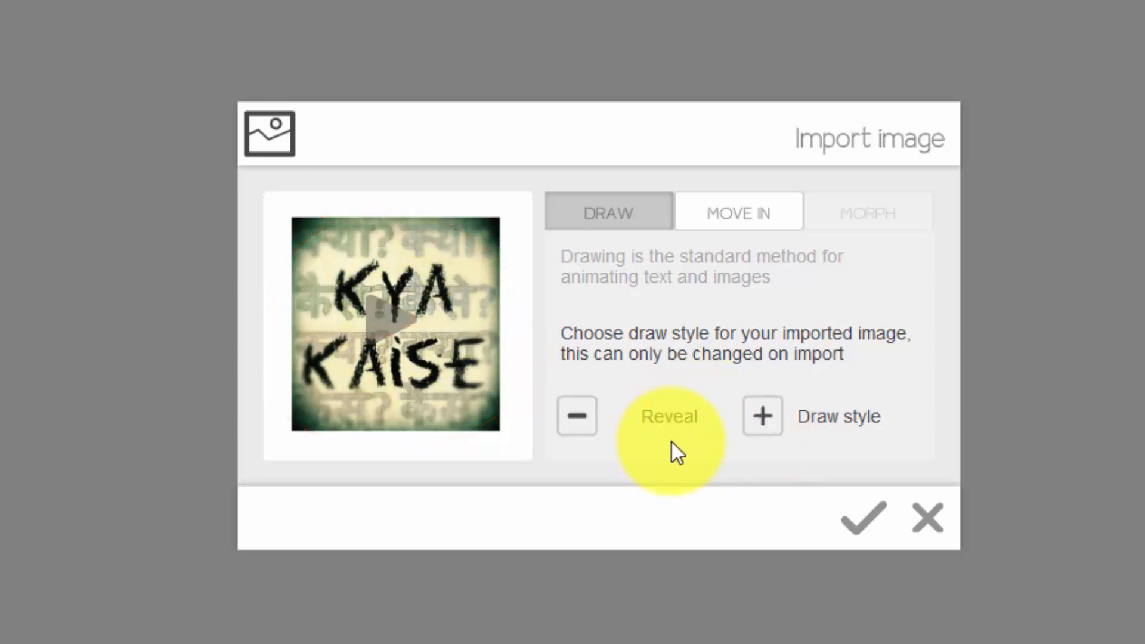
- Preview the Reveal and Sketch draw styles, and import the logo with the Sketch style
{"action": "left_click", "coordinate": [399, 327]}
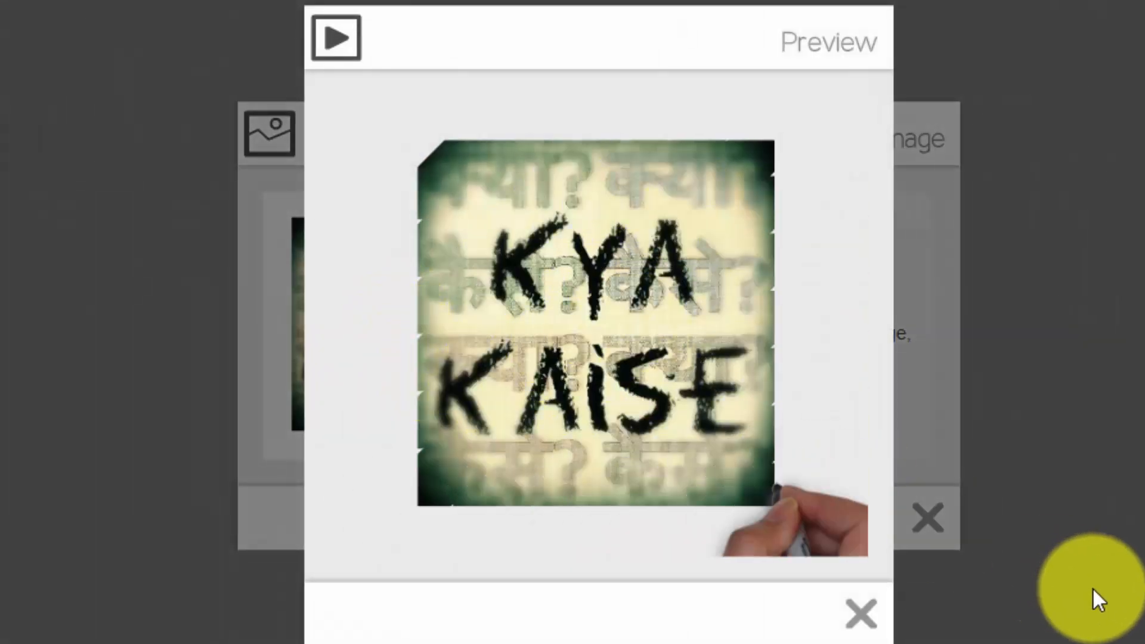
{"action": "left_click", "coordinate": [1090, 589]}
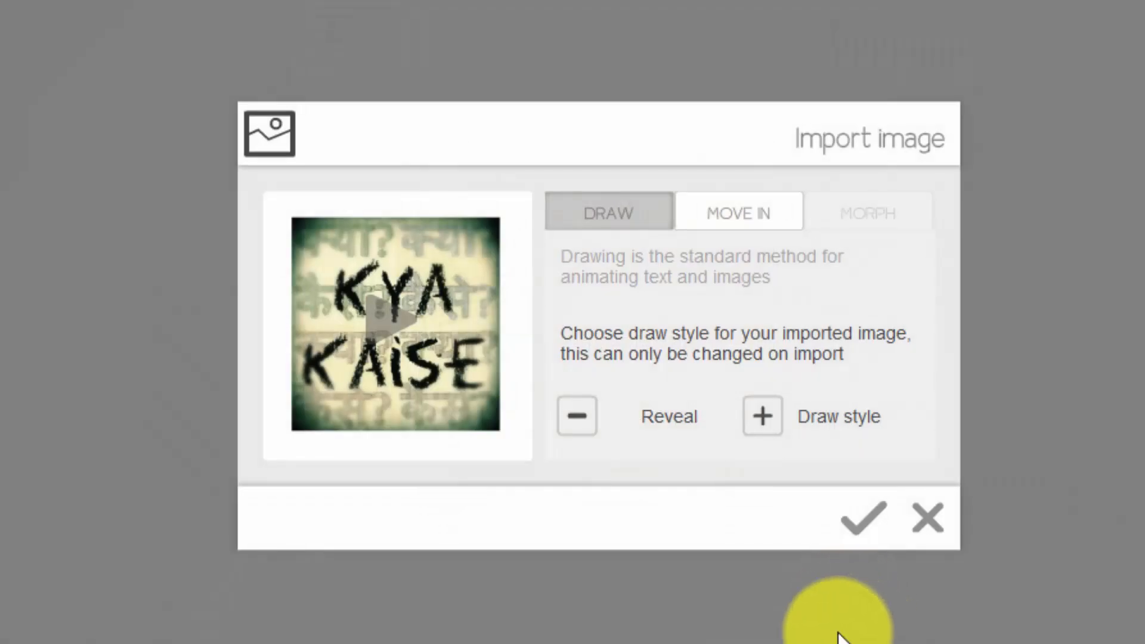
{"action": "left_click", "coordinate": [763, 417]}
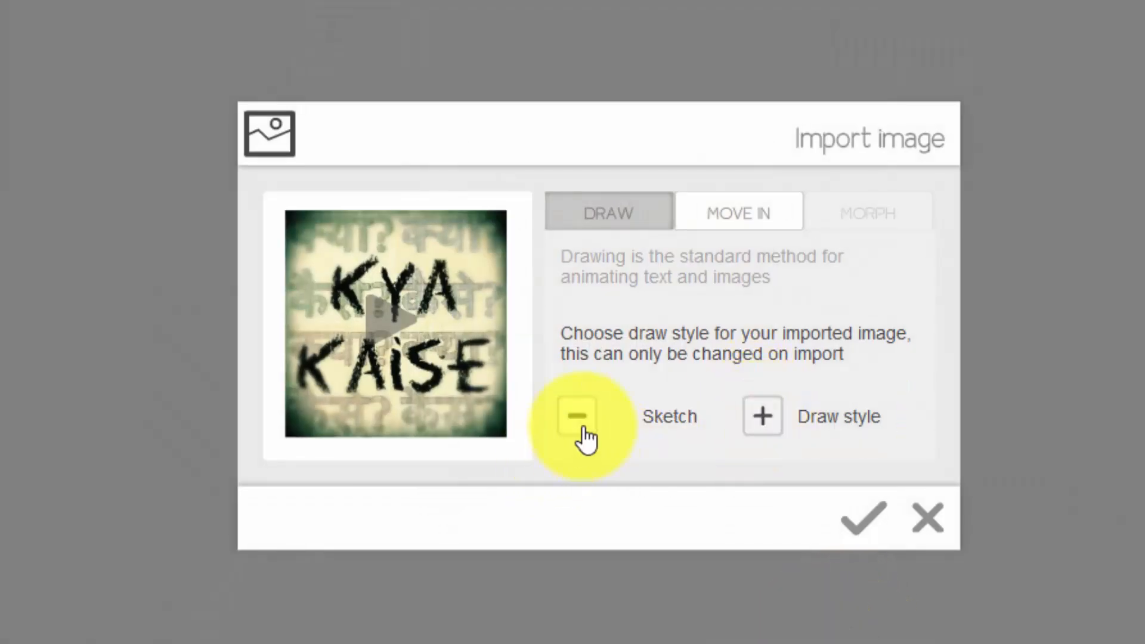
{"action": "left_click", "coordinate": [366, 328]}
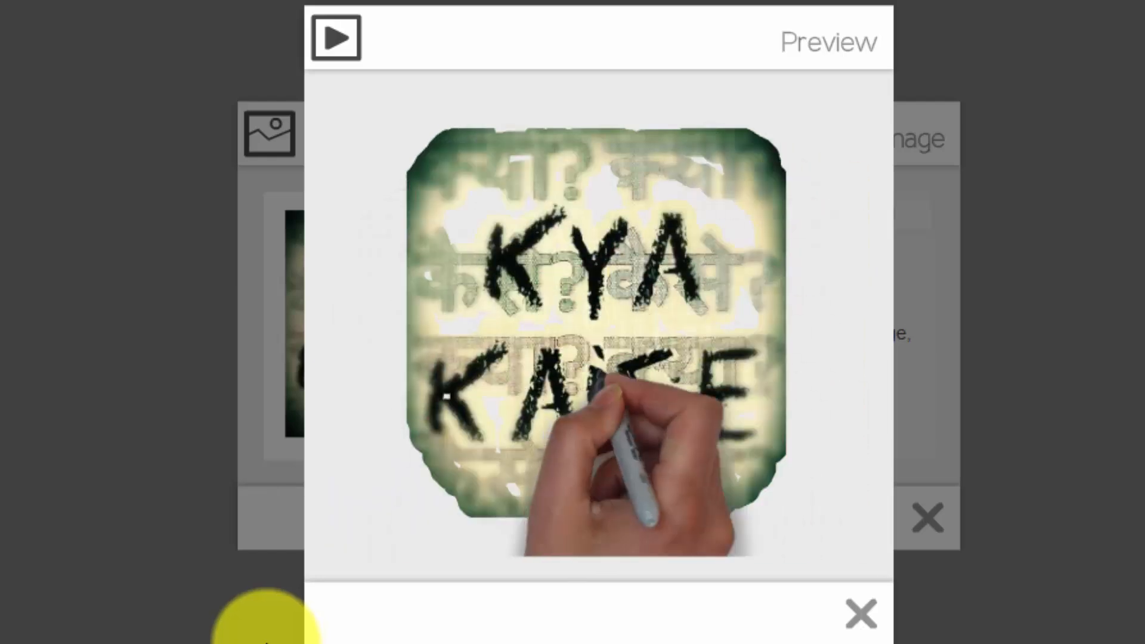
{"action": "left_click", "coordinate": [759, 473]}
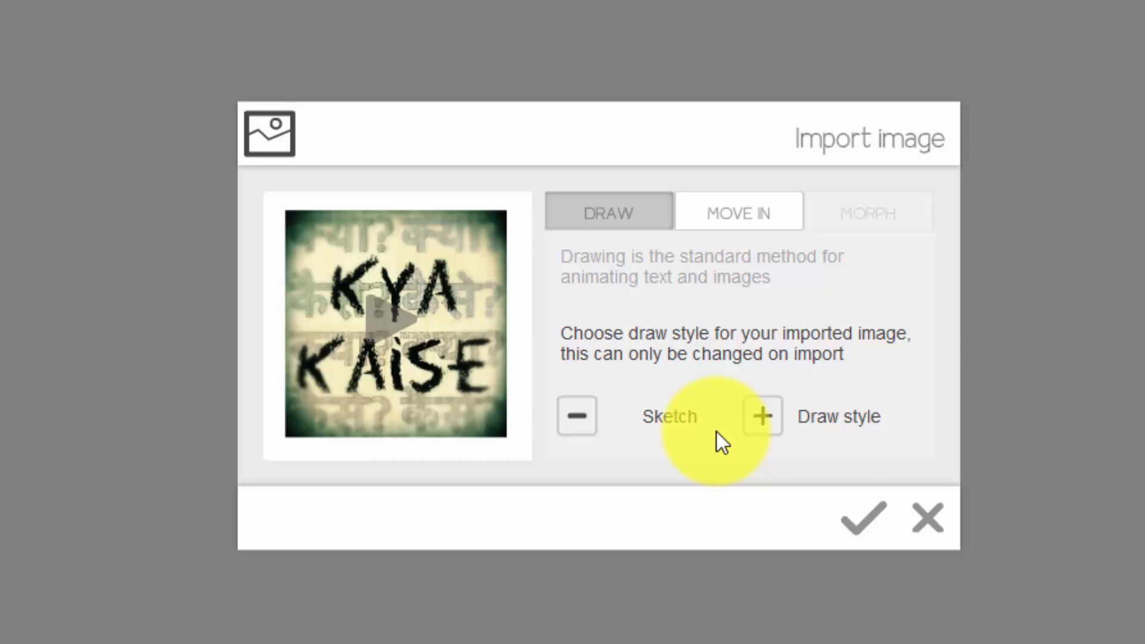
{"action": "left_click", "coordinate": [864, 521]}
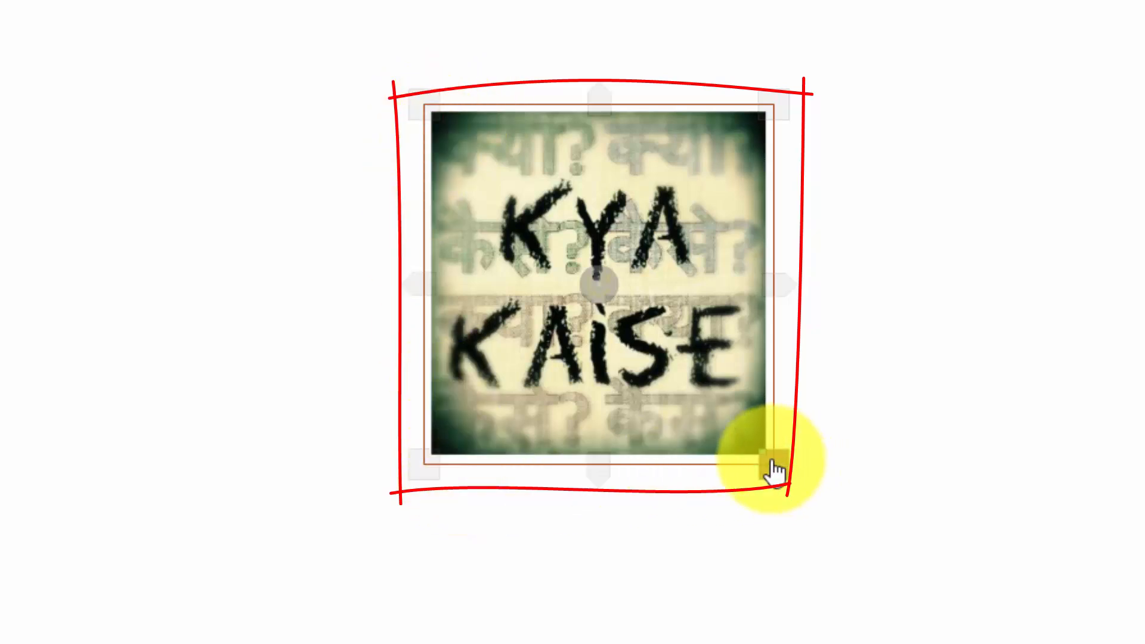
- Enlarge the logo on the canvas and set its animate time to 9.5 seconds in the image properties
{"action": "left_click_drag", "start_coordinate": [708, 427], "coordinate": [847, 545]}
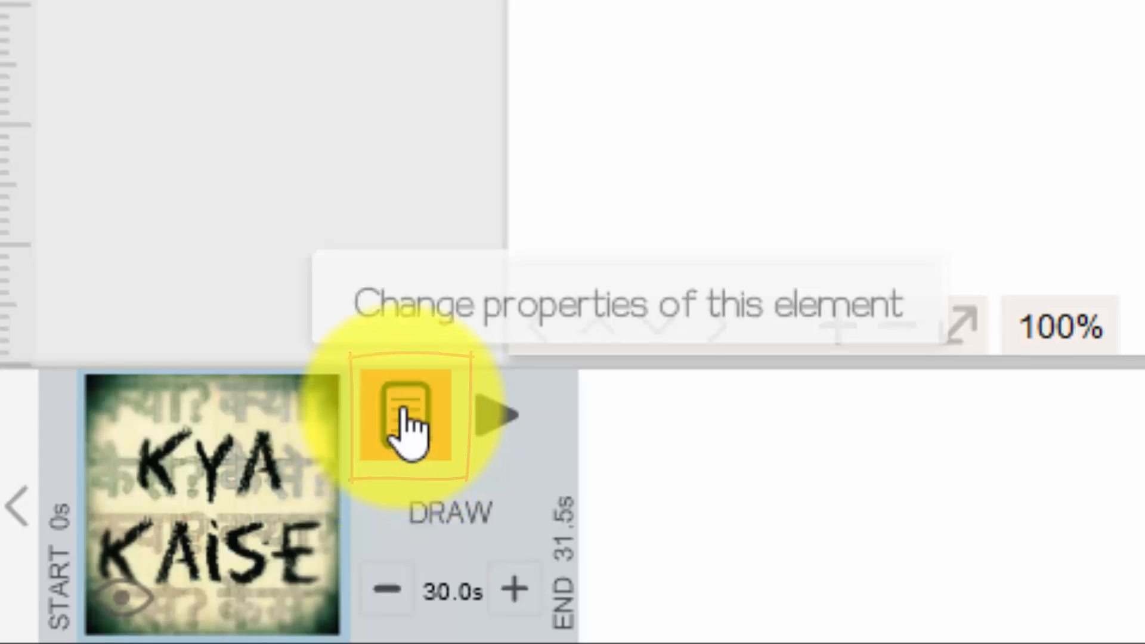
{"action": "left_click", "coordinate": [406, 418]}
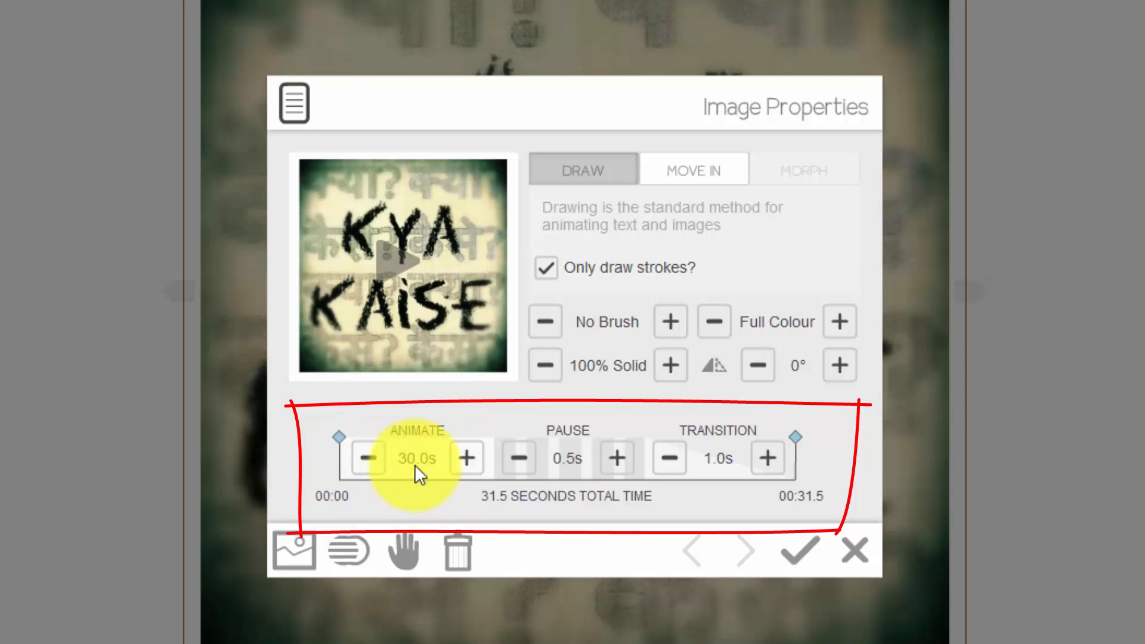
{"action": "left_click", "coordinate": [370, 471]}
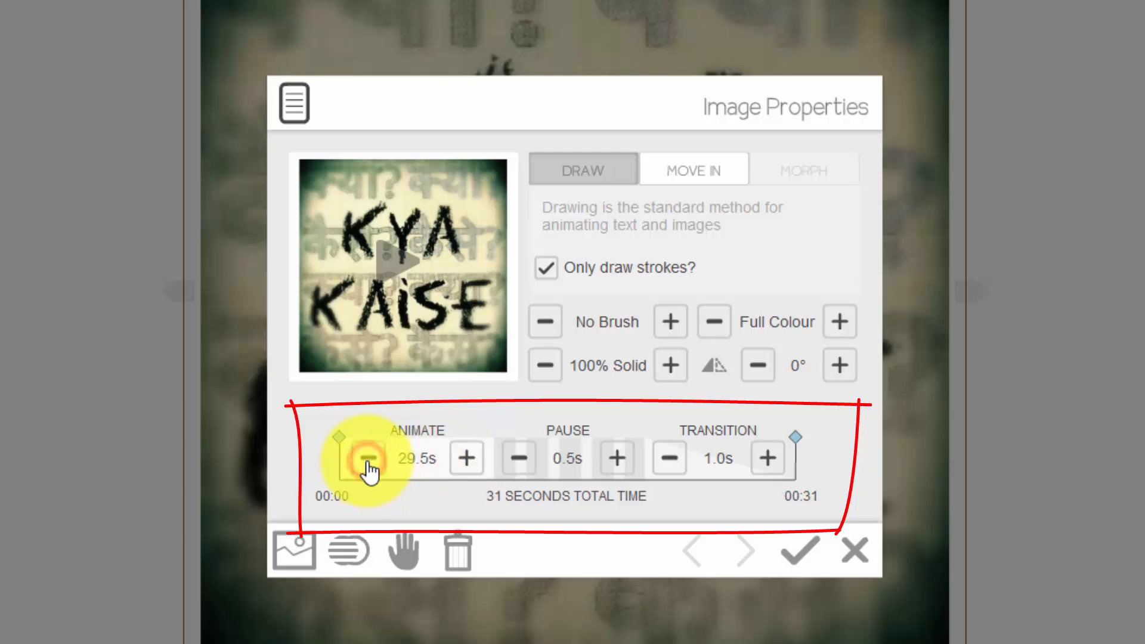
{"action": "left_click", "coordinate": [417, 459]}
{"action": "left_click", "coordinate": [539, 315]}
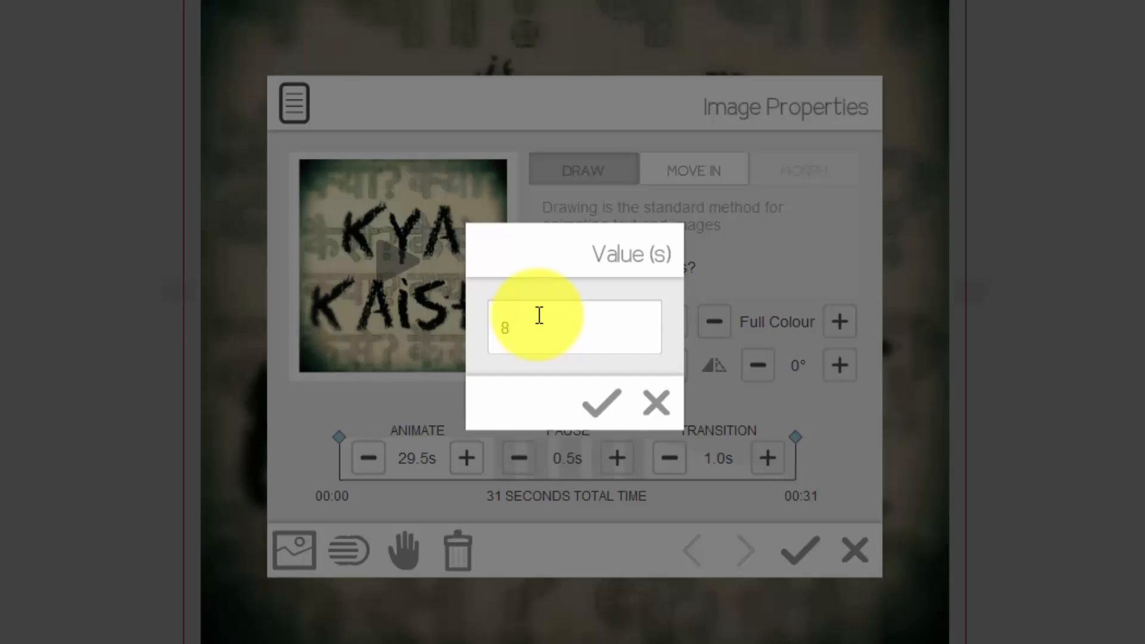
{"action": "type", "text": "9.5"}
{"action": "left_click", "coordinate": [595, 406]}
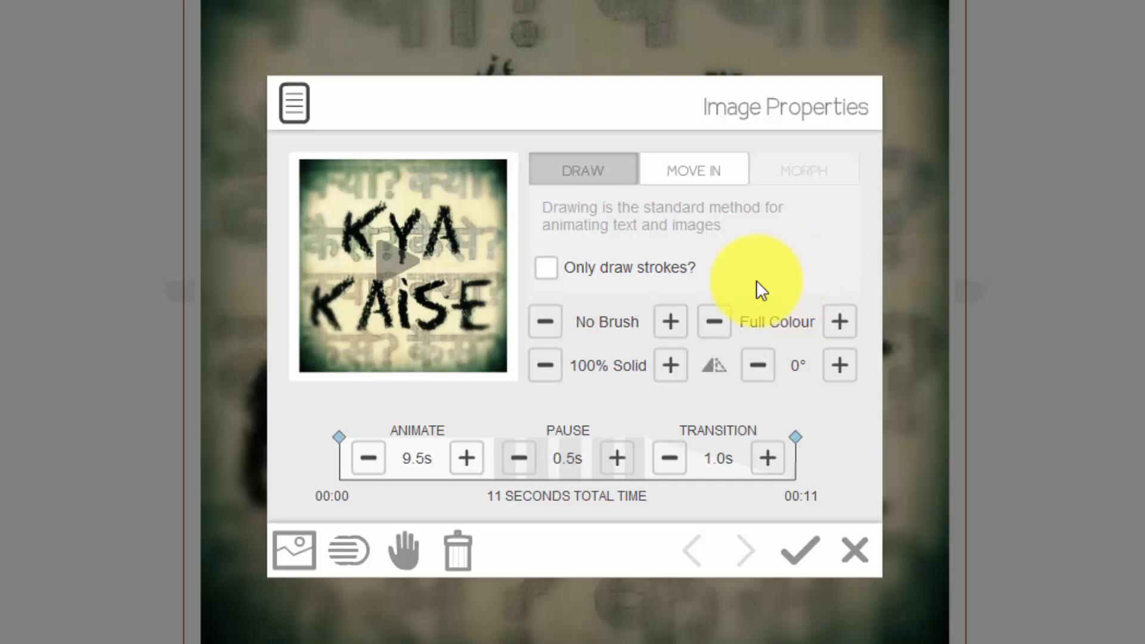
- Switch the logo to Brush and back to No Brush, and preview its drawing animation without a brush
{"action": "left_click", "coordinate": [673, 325]}
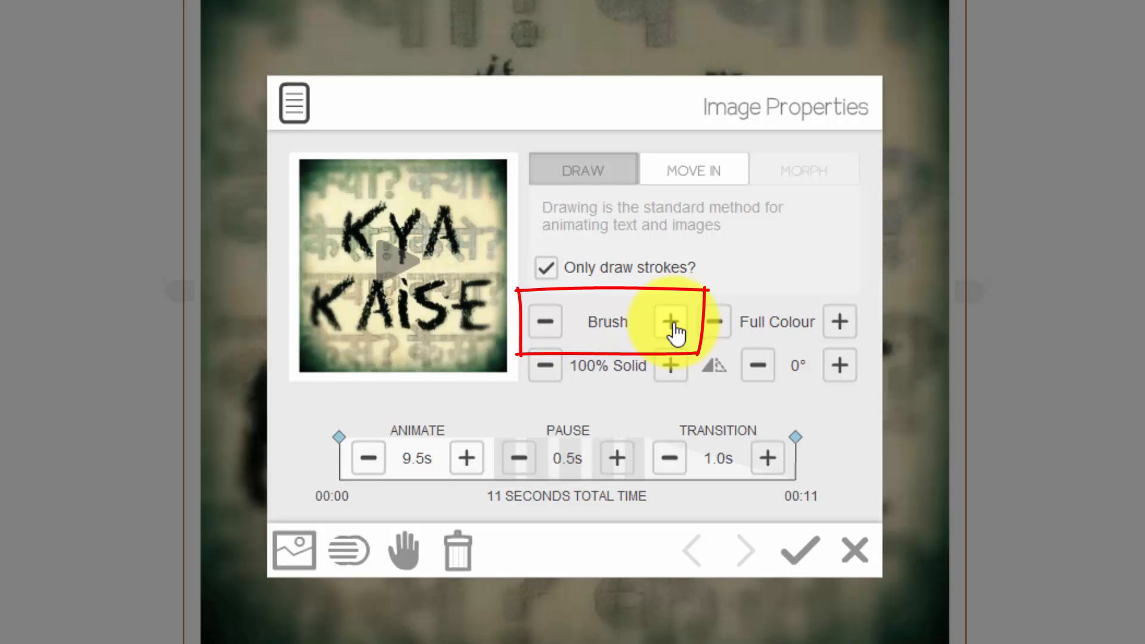
{"action": "left_click", "coordinate": [545, 321]}
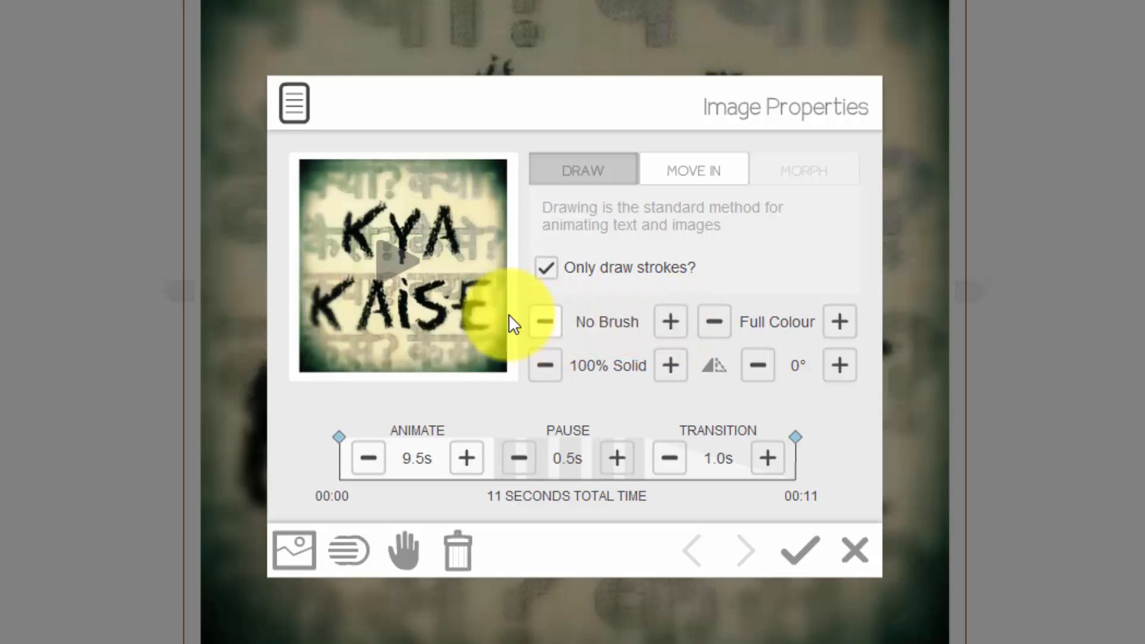
{"action": "left_click", "coordinate": [409, 272]}
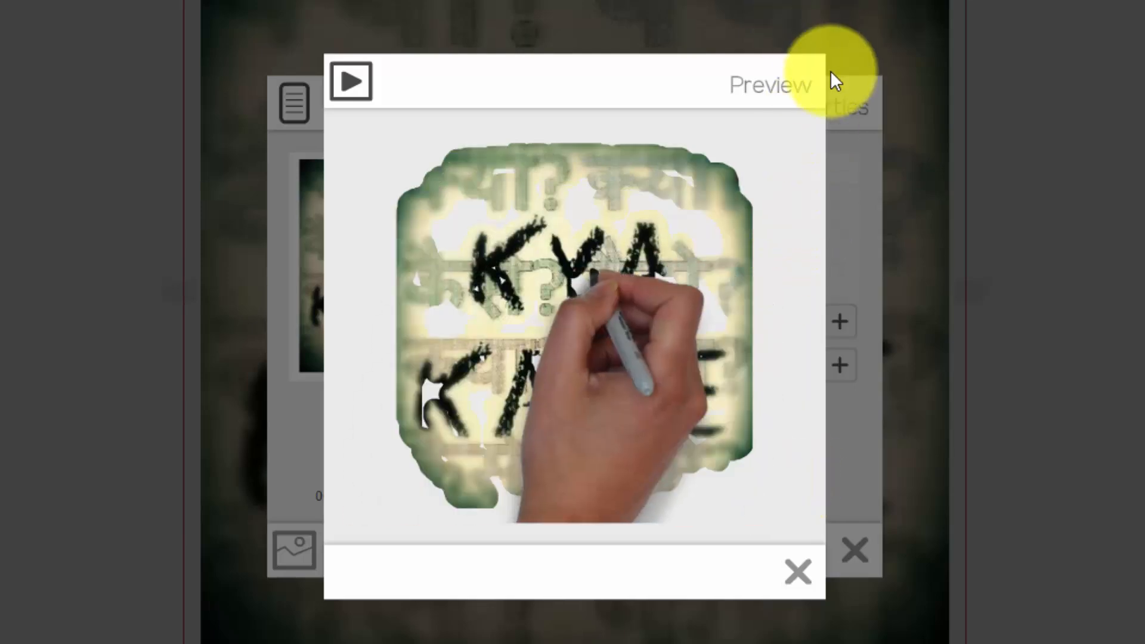
{"action": "left_click", "coordinate": [800, 576]}
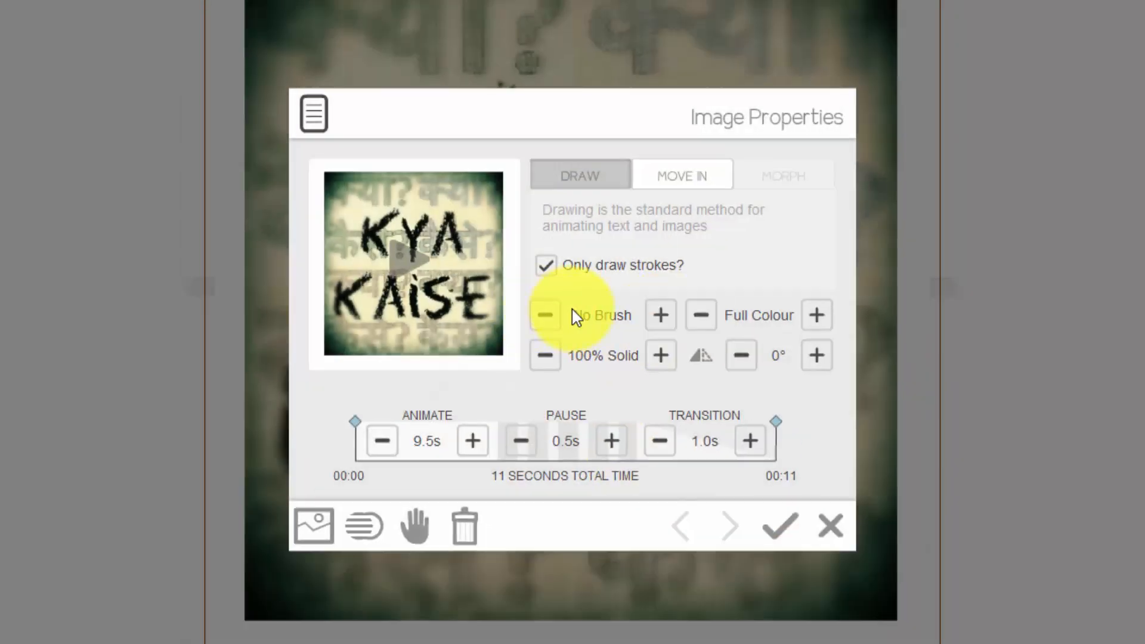
- Set the logo's stroke option to Brush and preview the resulting drawing animation
{"action": "left_click", "coordinate": [661, 316]}
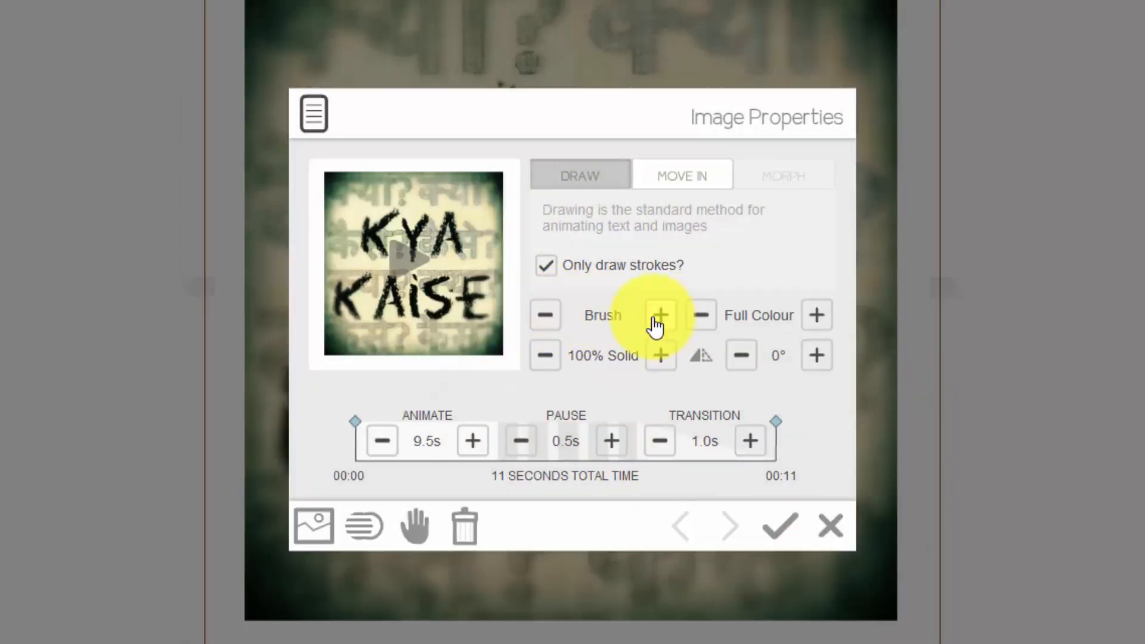
{"action": "left_click", "coordinate": [405, 266]}
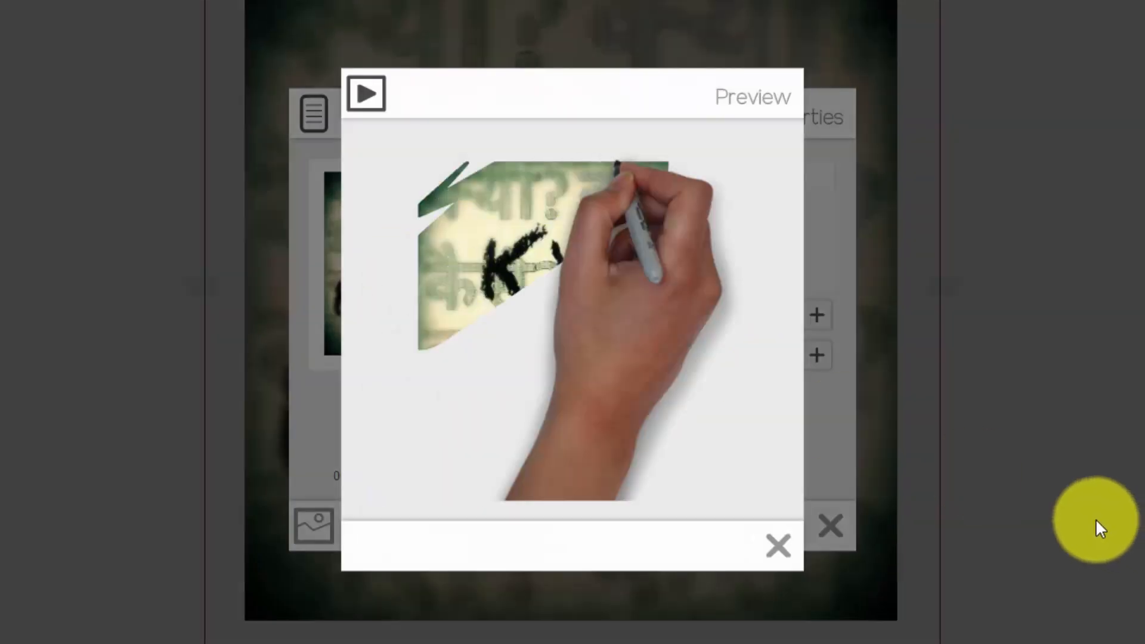
{"action": "left_click", "coordinate": [1023, 490]}
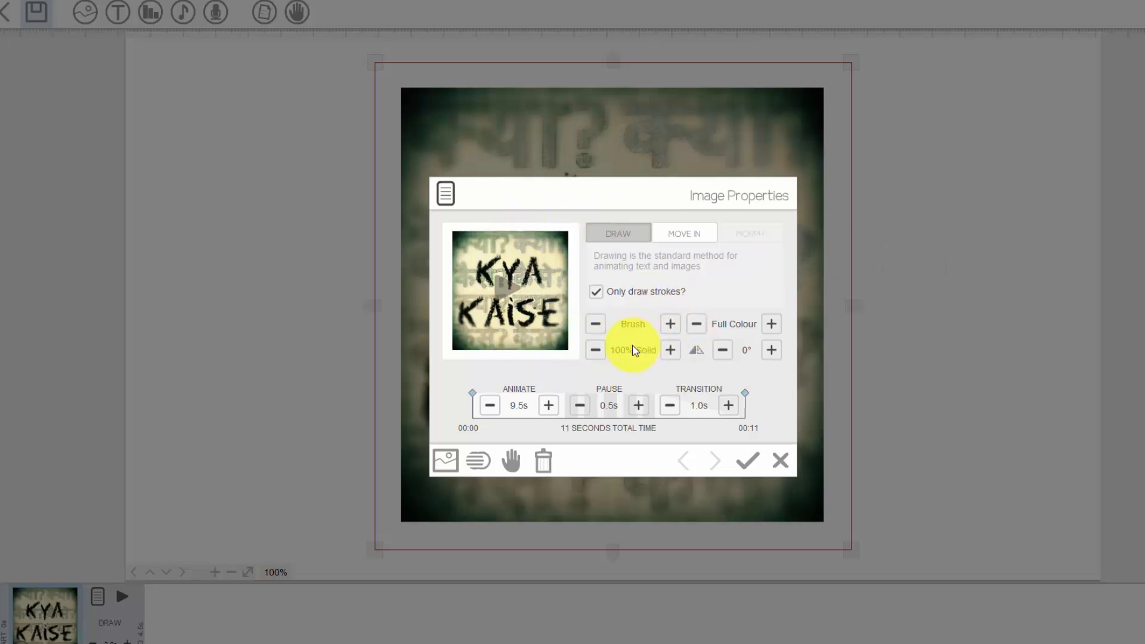
- Cycle the logo's colour setting through Outline, Greyscale and Silhouette back to Full Colour
{"action": "left_click", "coordinate": [644, 292]}
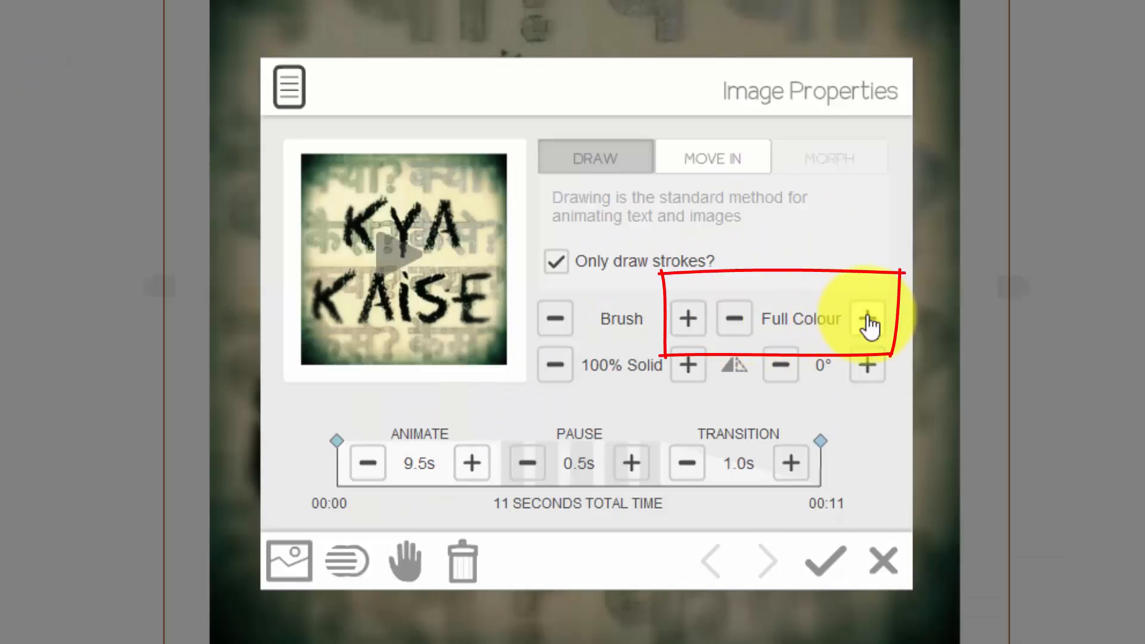
{"action": "left_click", "coordinate": [771, 324]}
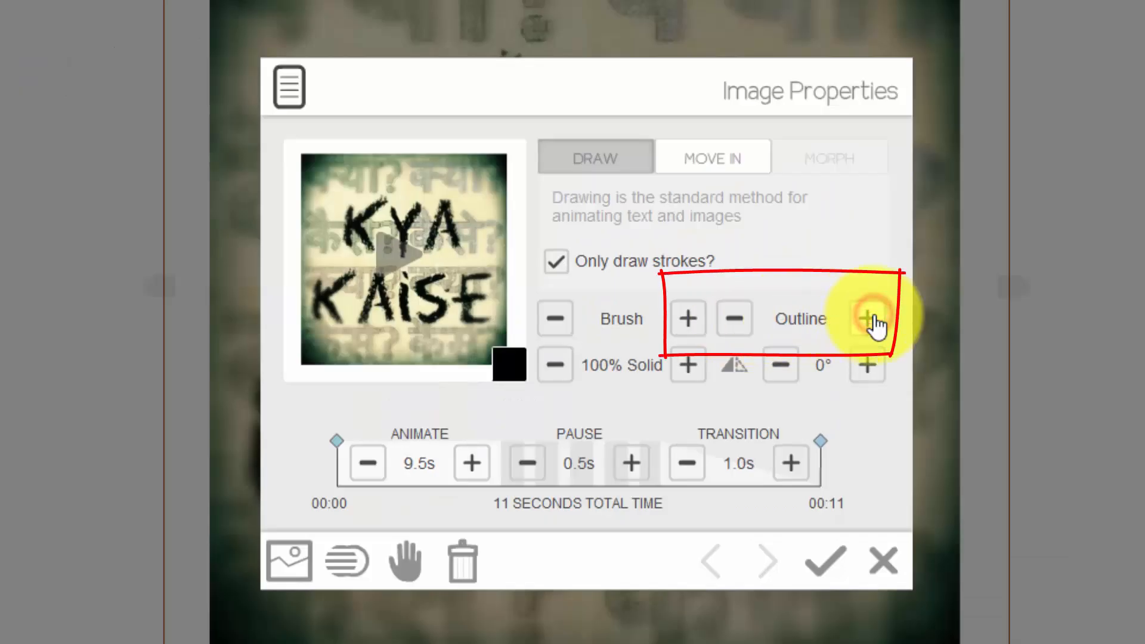
{"action": "left_click", "coordinate": [870, 319]}
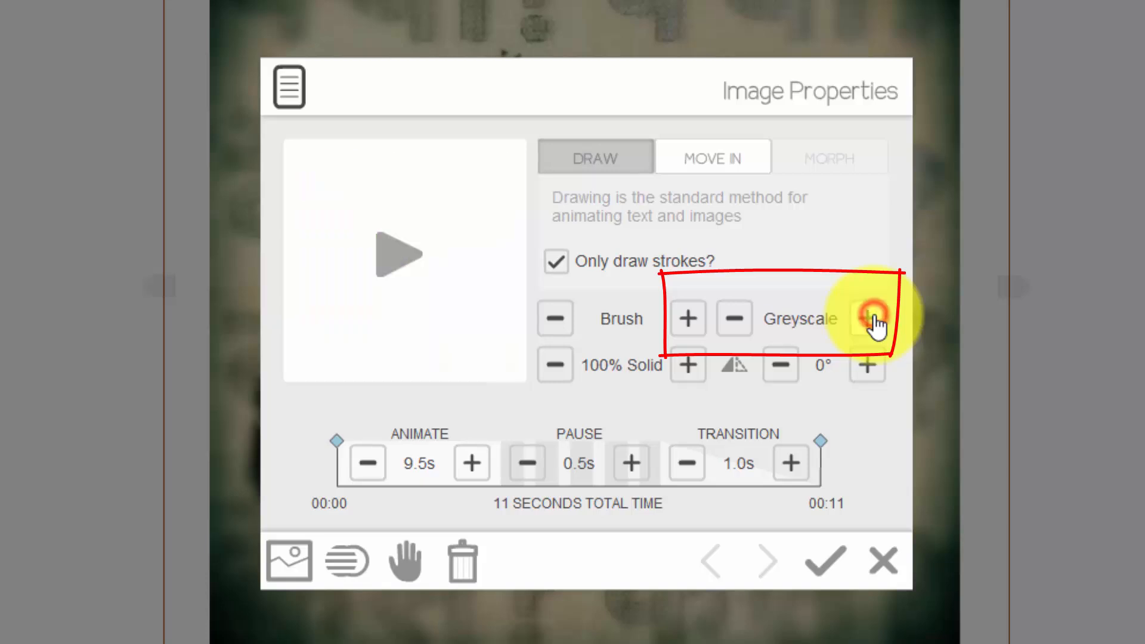
{"action": "left_click", "coordinate": [872, 319]}
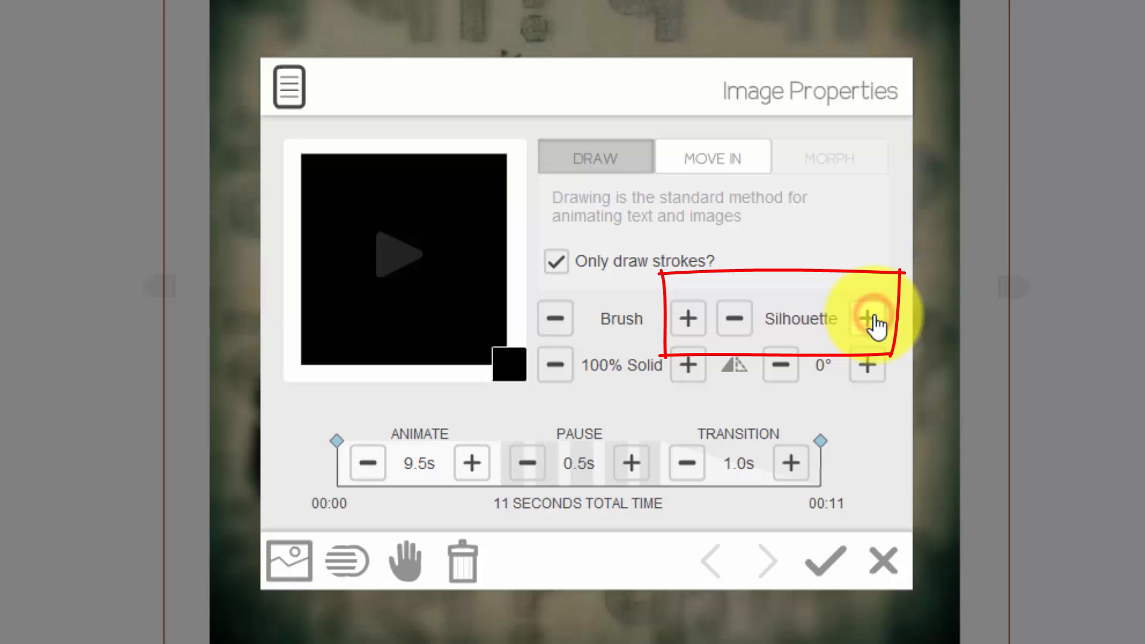
{"action": "left_click", "coordinate": [872, 319]}
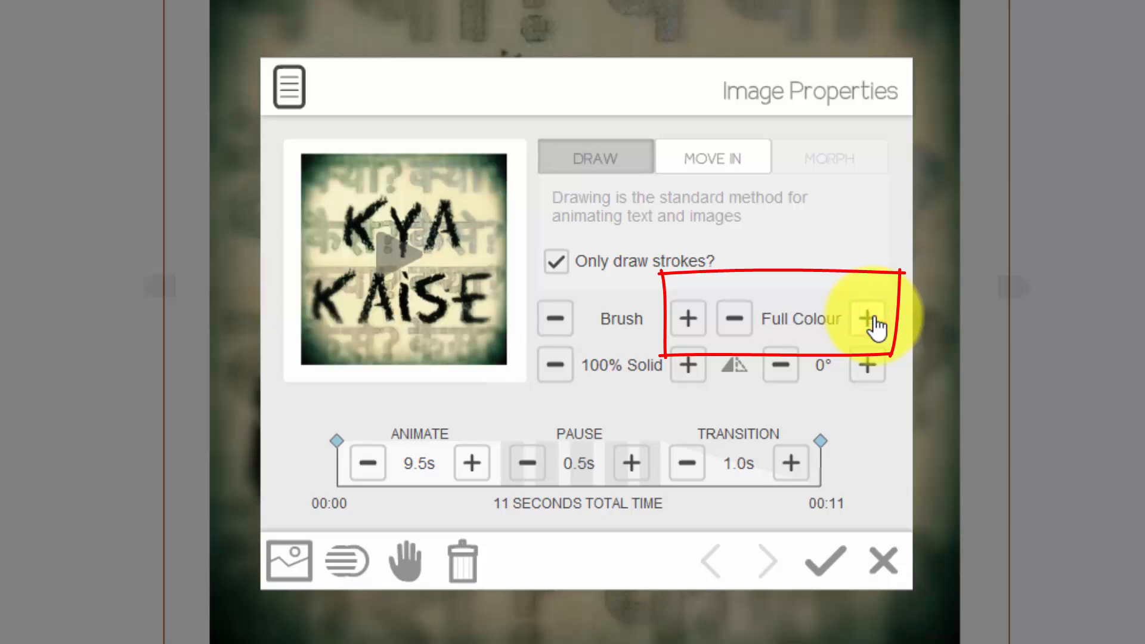
{"action": "left_click", "coordinate": [689, 371]}
{"action": "left_click", "coordinate": [689, 371]}
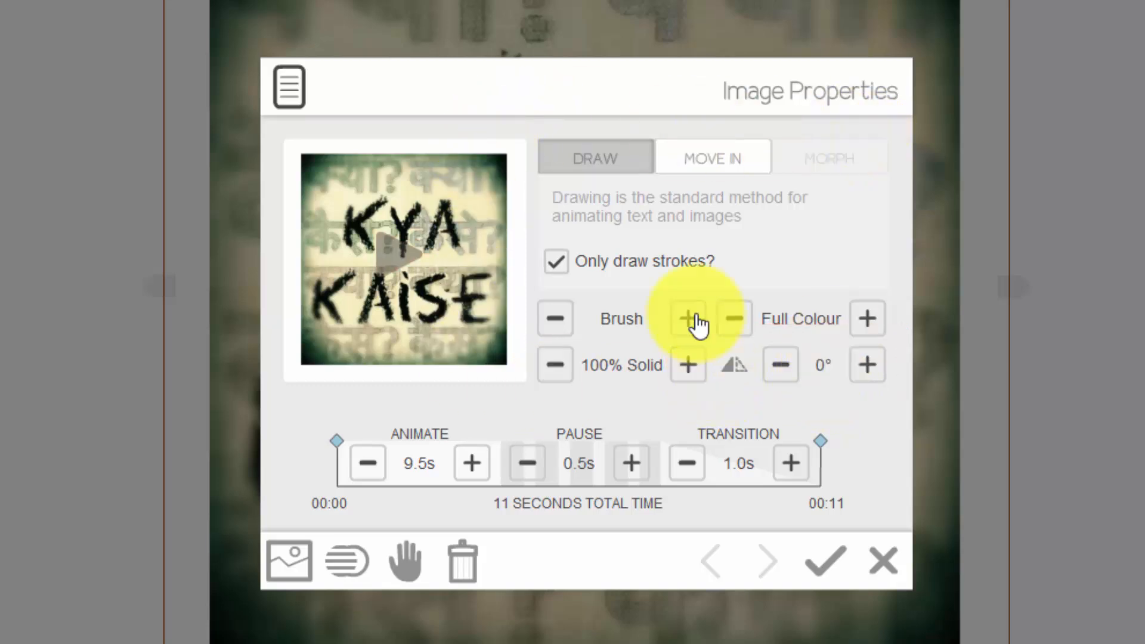
- Try the Drop Shadow and Inner Shadow filters on the logo and discard the filter changes
{"action": "left_click", "coordinate": [356, 569]}
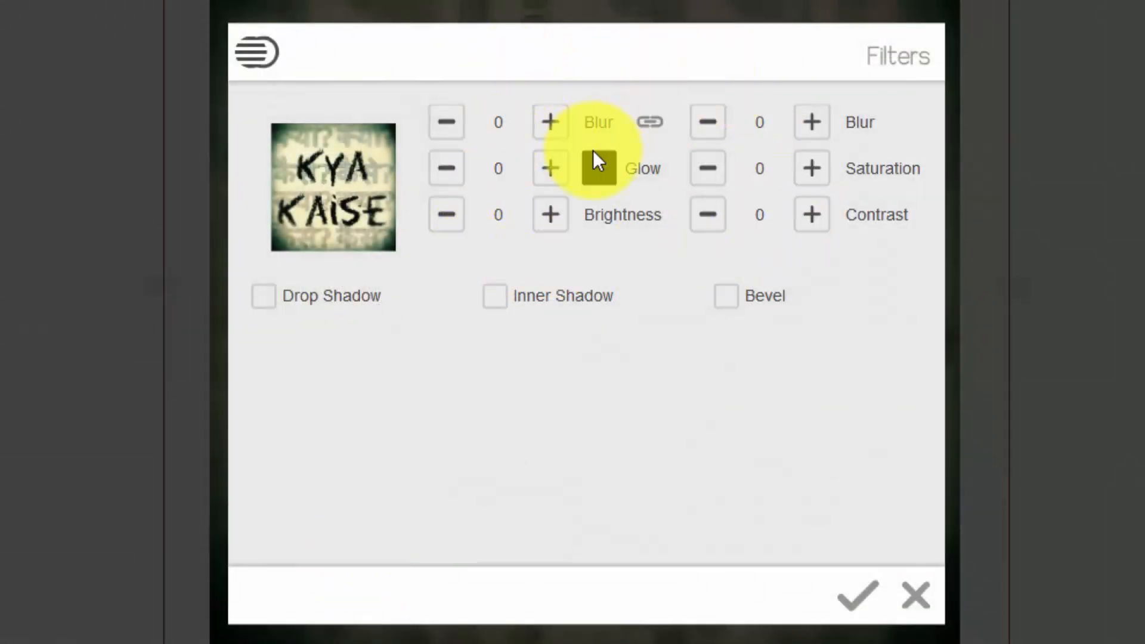
{"action": "left_click", "coordinate": [319, 314]}
{"action": "left_click", "coordinate": [328, 309]}
{"action": "left_click", "coordinate": [540, 305]}
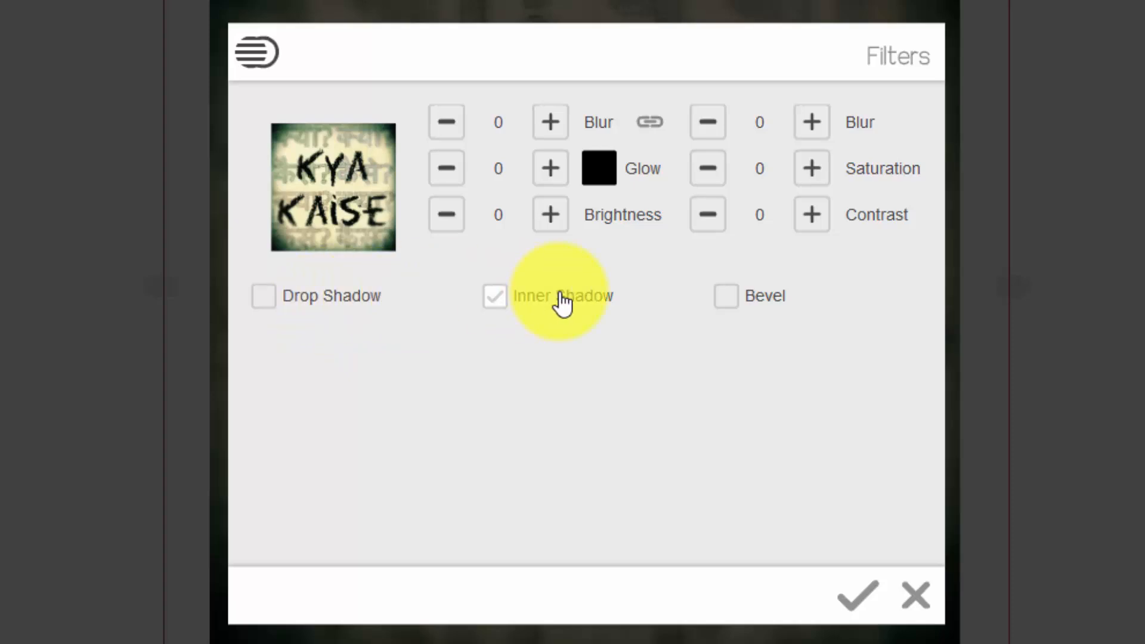
{"action": "left_click", "coordinate": [927, 594]}
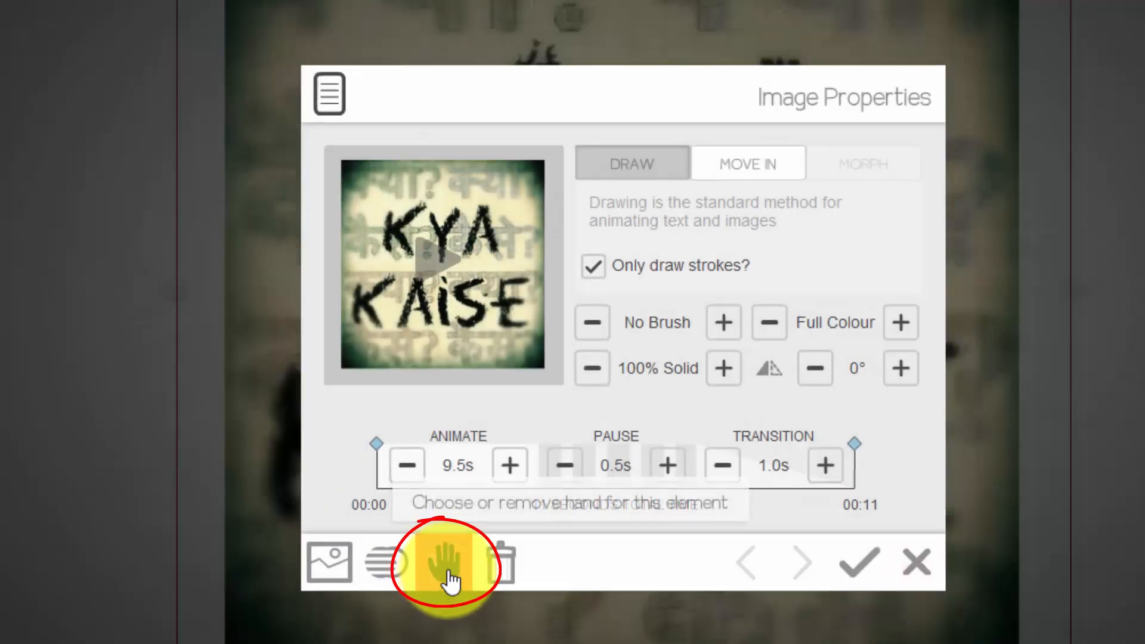
- Browse the hand library, assign the first marker-holding hand with a dark sleeve to the logo, and preview its animation
{"action": "left_click", "coordinate": [447, 576]}
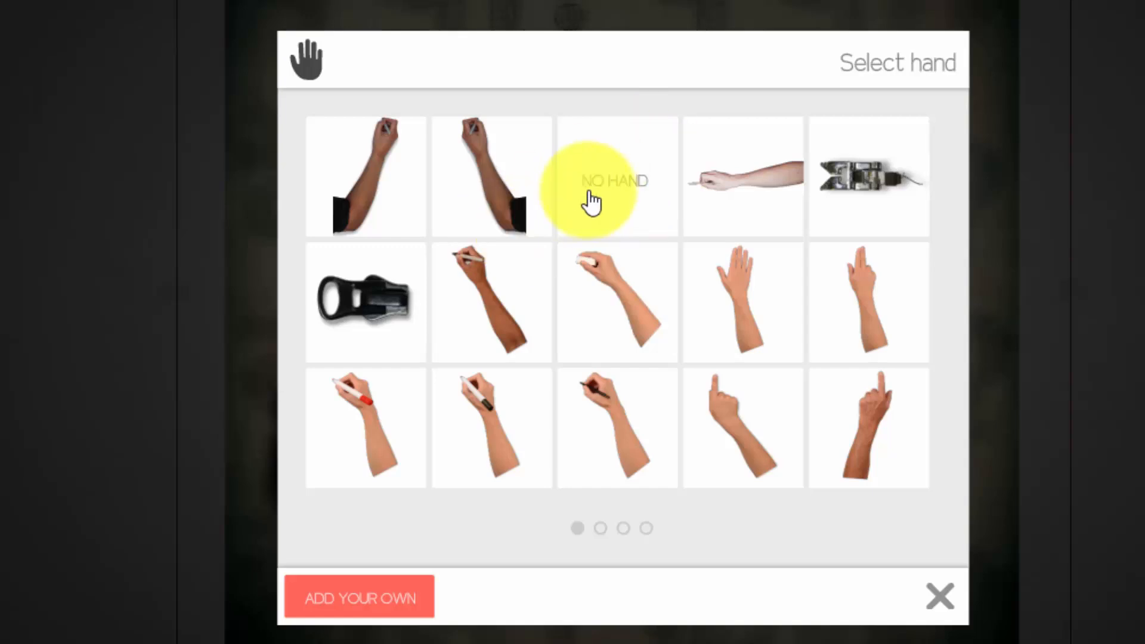
{"action": "left_click", "coordinate": [600, 529]}
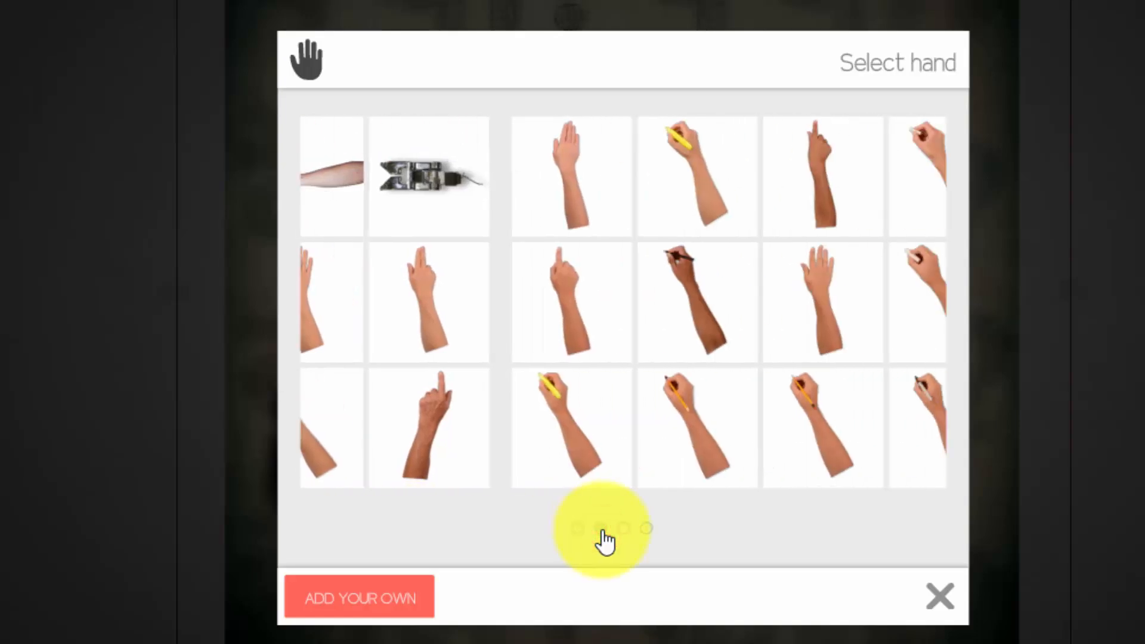
{"action": "left_click", "coordinate": [625, 530]}
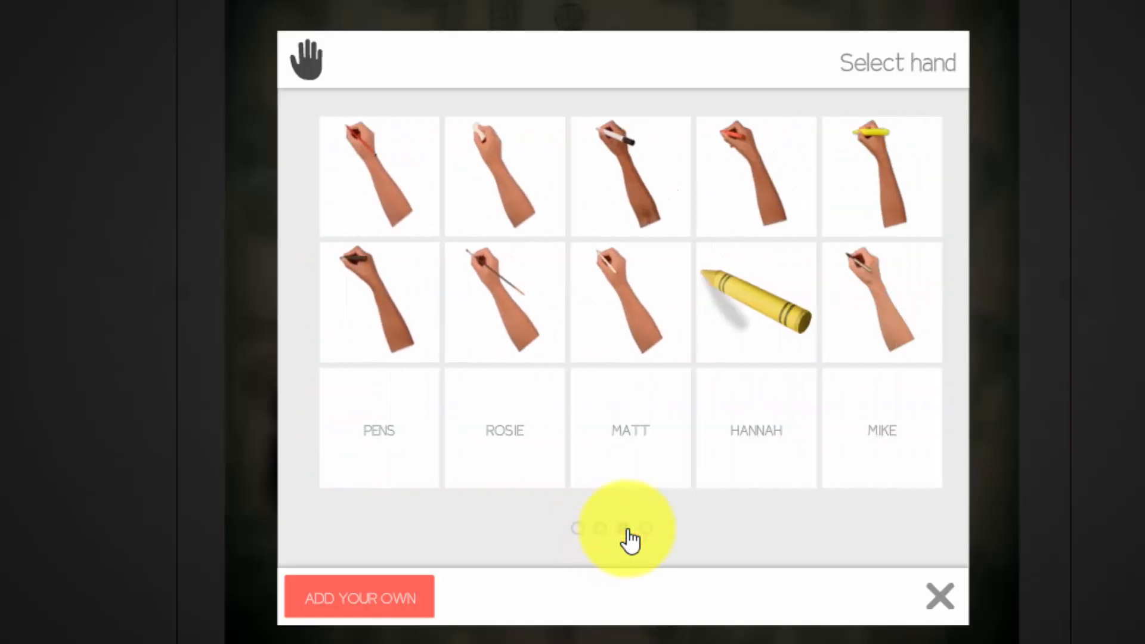
{"action": "left_click", "coordinate": [742, 442]}
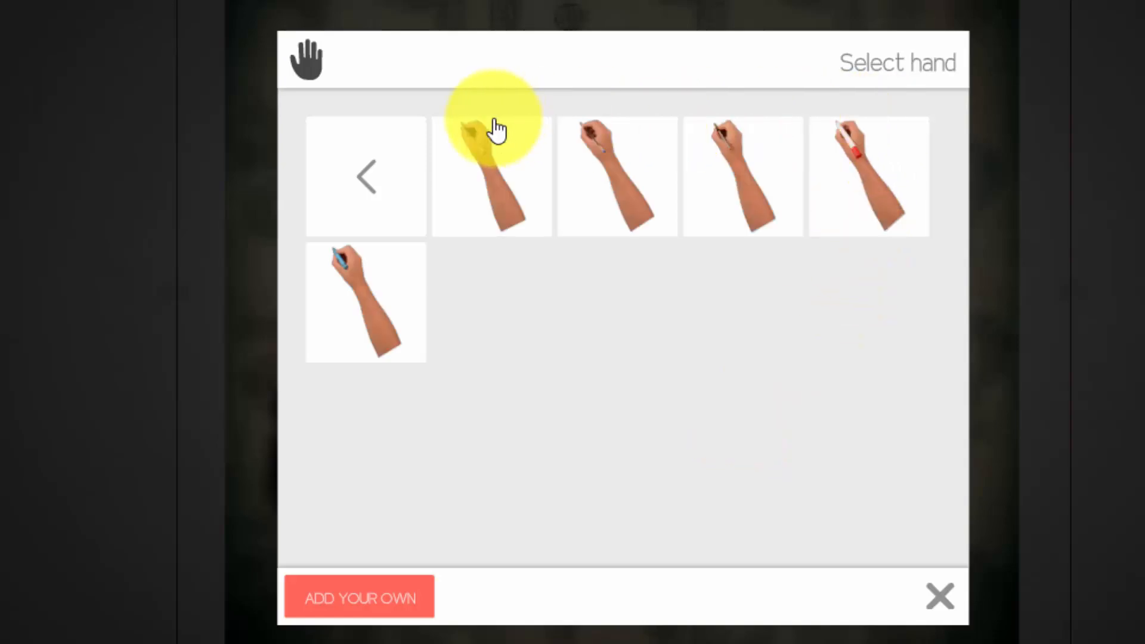
{"action": "left_click", "coordinate": [360, 182]}
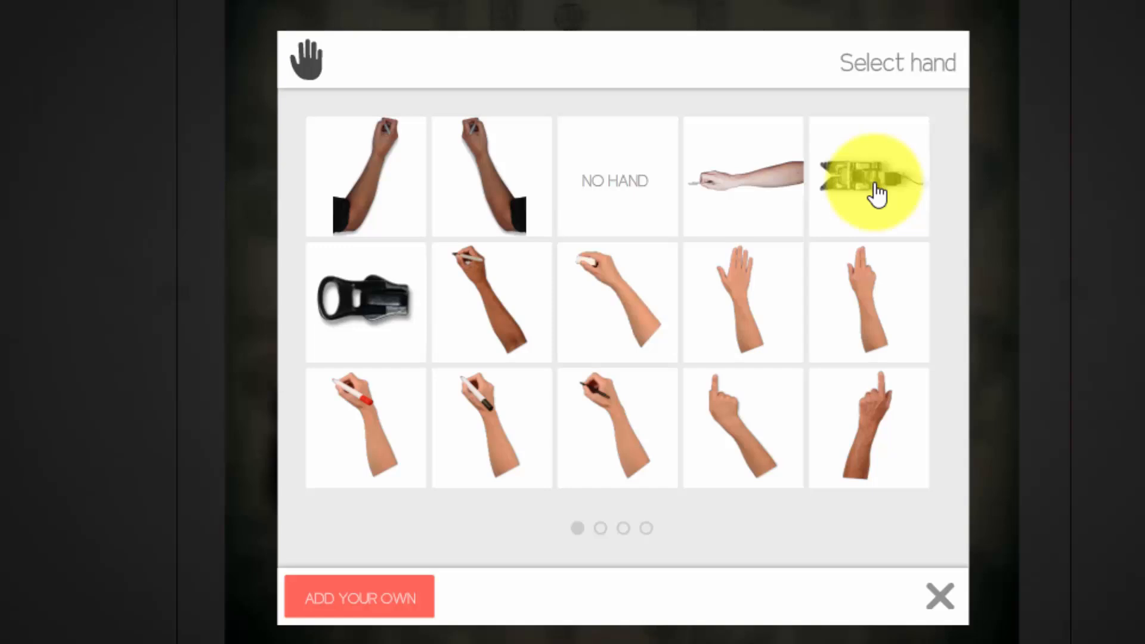
{"action": "left_click", "coordinate": [393, 174]}
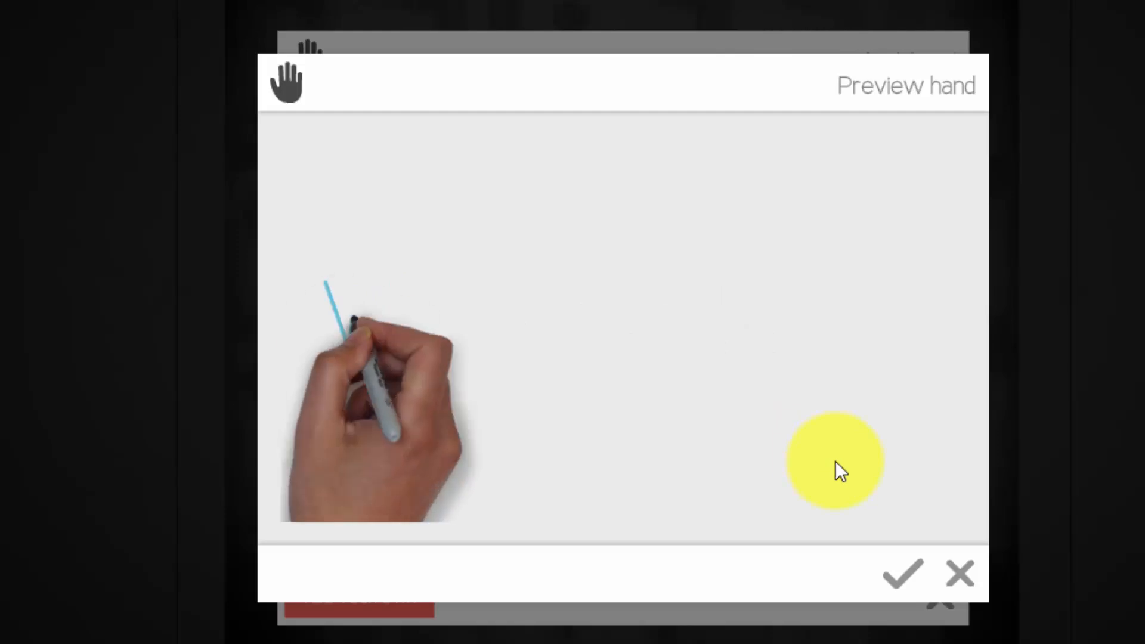
{"action": "left_click", "coordinate": [904, 582]}
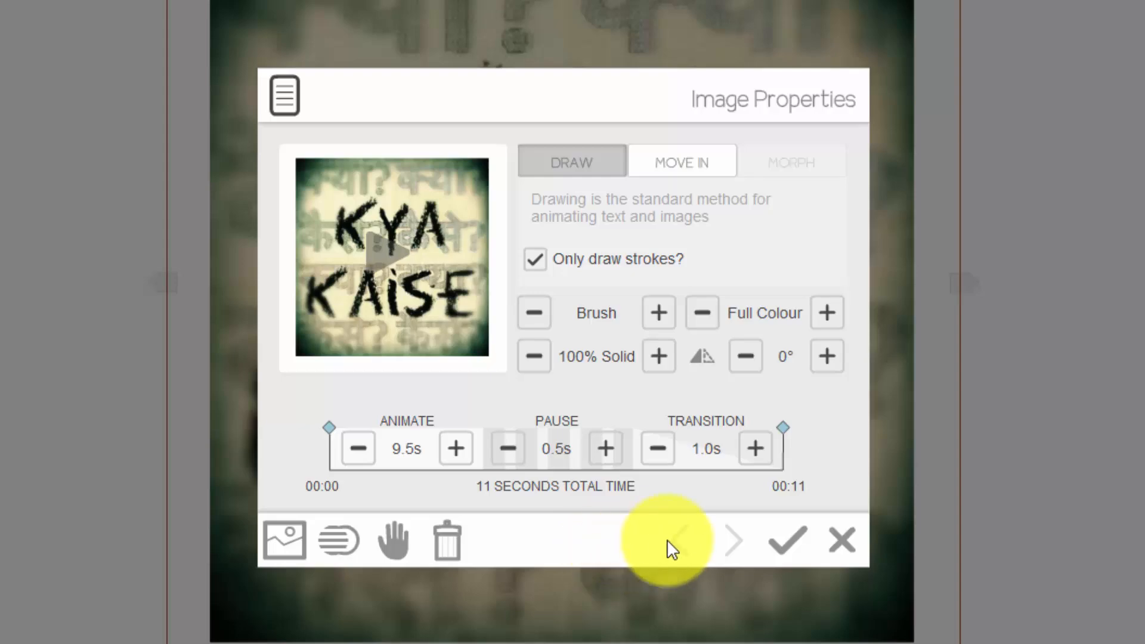
{"action": "left_click", "coordinate": [783, 544]}
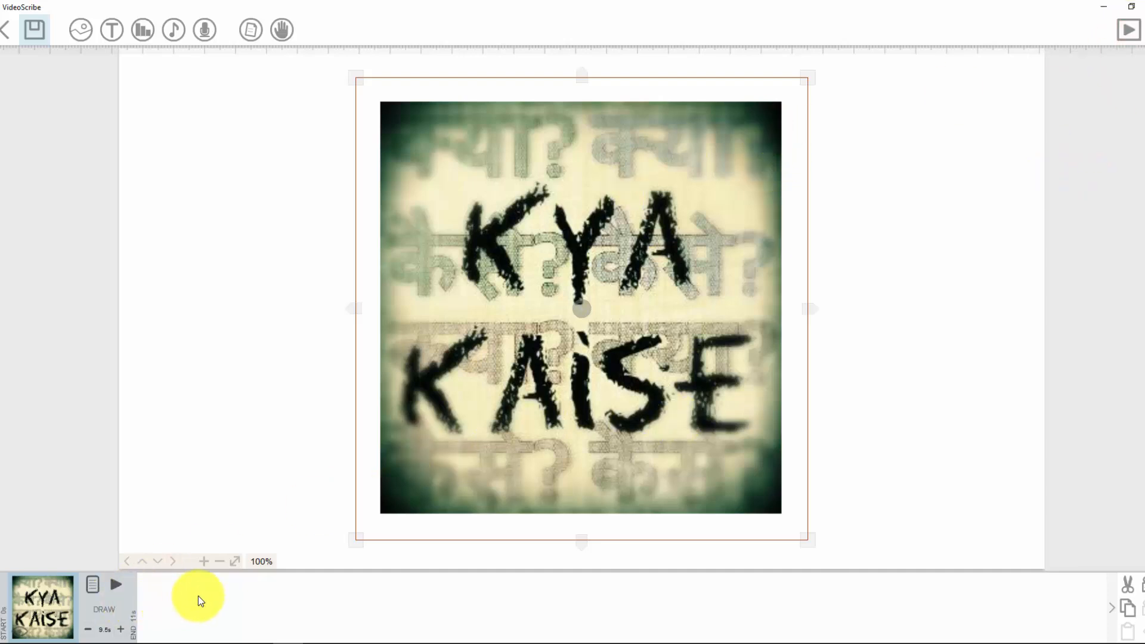
{"action": "left_click", "coordinate": [116, 588]}
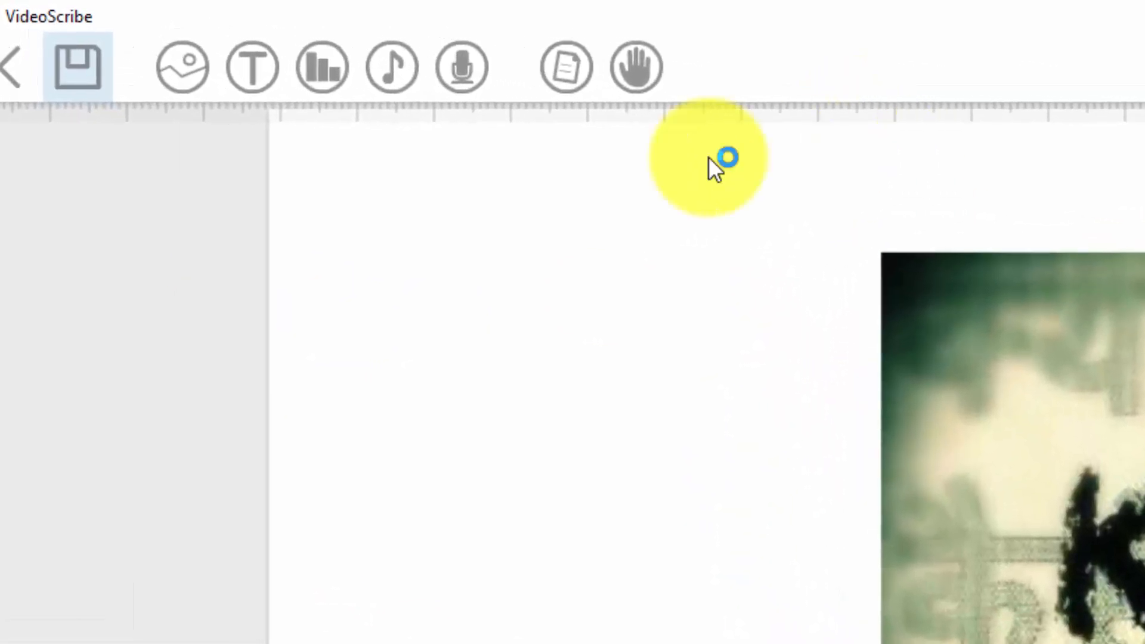
- Set the paper's background colour to light grey and apply the first textured paper style
{"action": "left_click", "coordinate": [565, 69]}
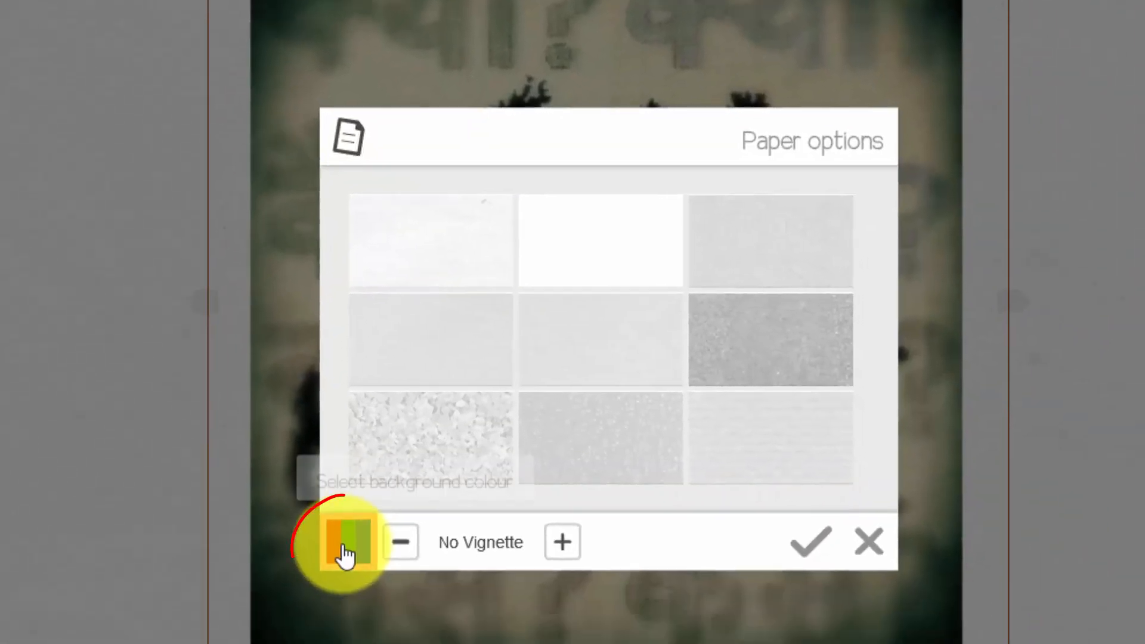
{"action": "left_click", "coordinate": [346, 546]}
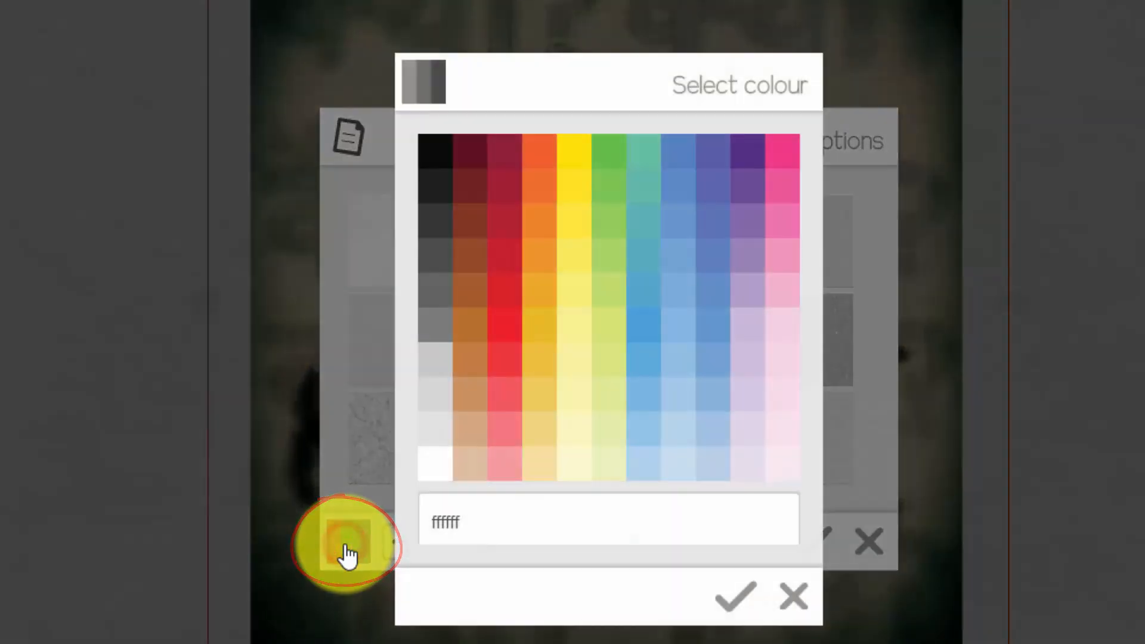
{"action": "left_click", "coordinate": [434, 364]}
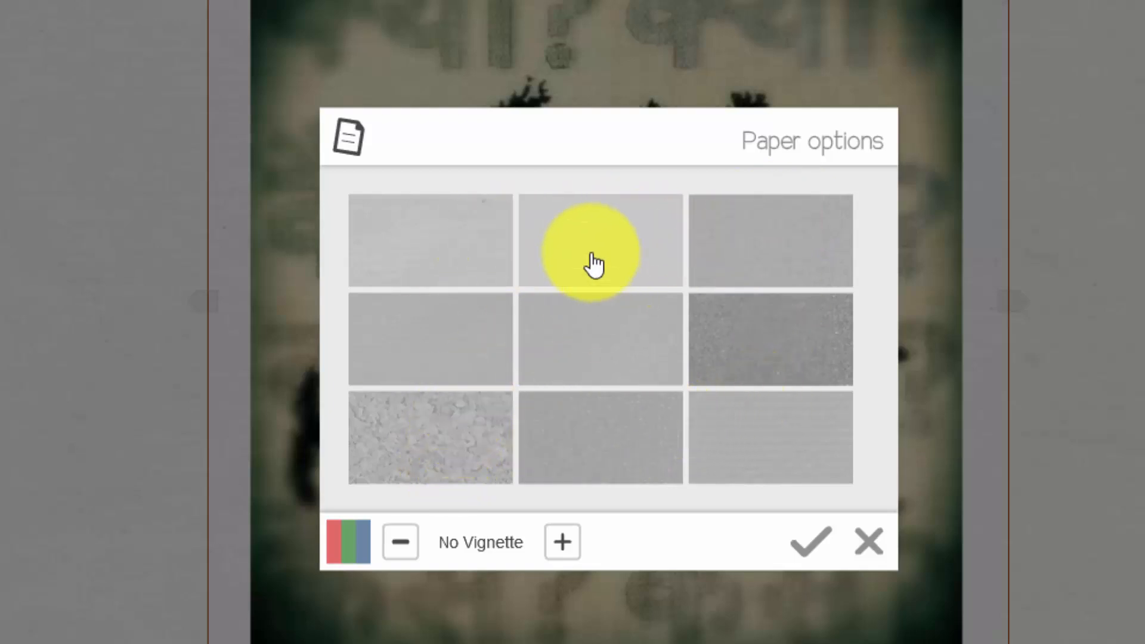
{"action": "left_click", "coordinate": [452, 257]}
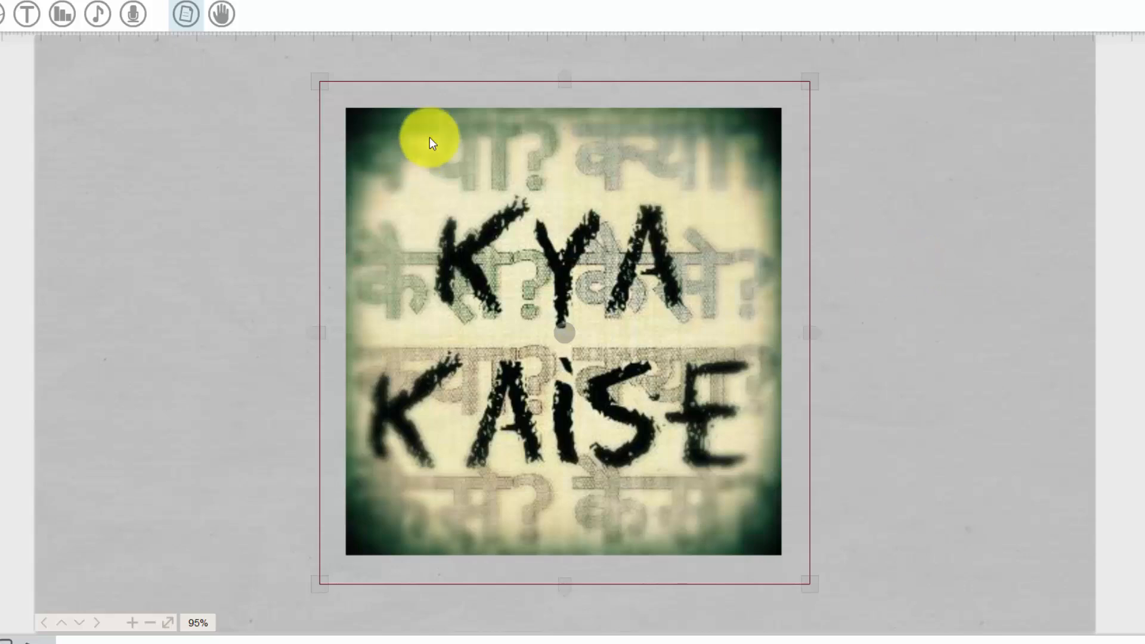
- Cycle the paper's vignette options and apply Soft Vignette to the background
{"action": "left_click", "coordinate": [185, 14]}
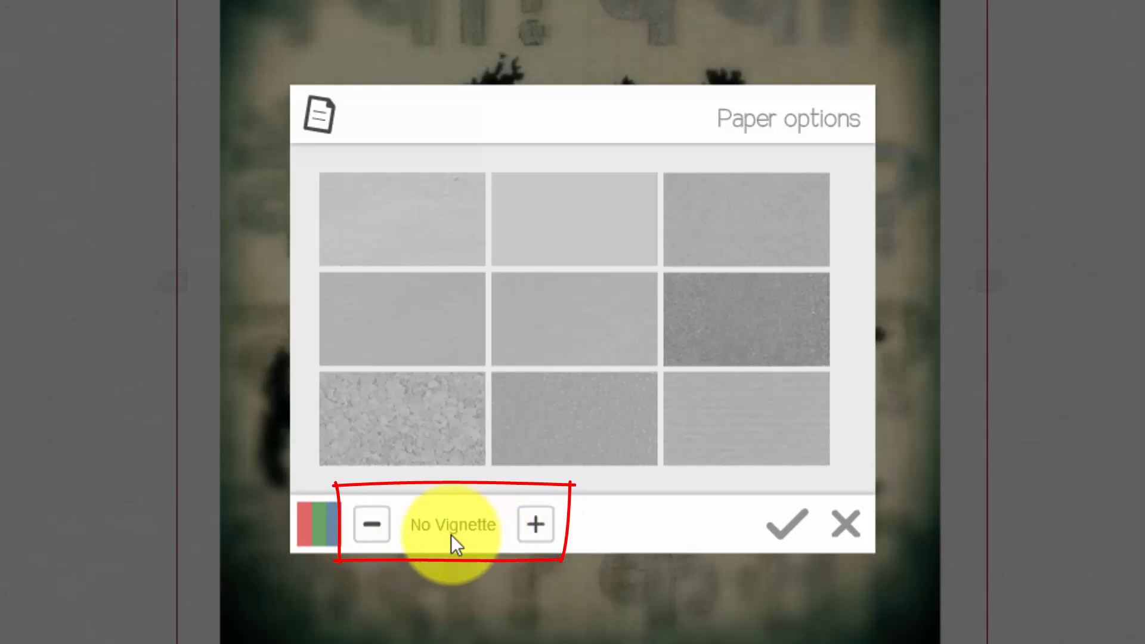
{"action": "left_click", "coordinate": [373, 525]}
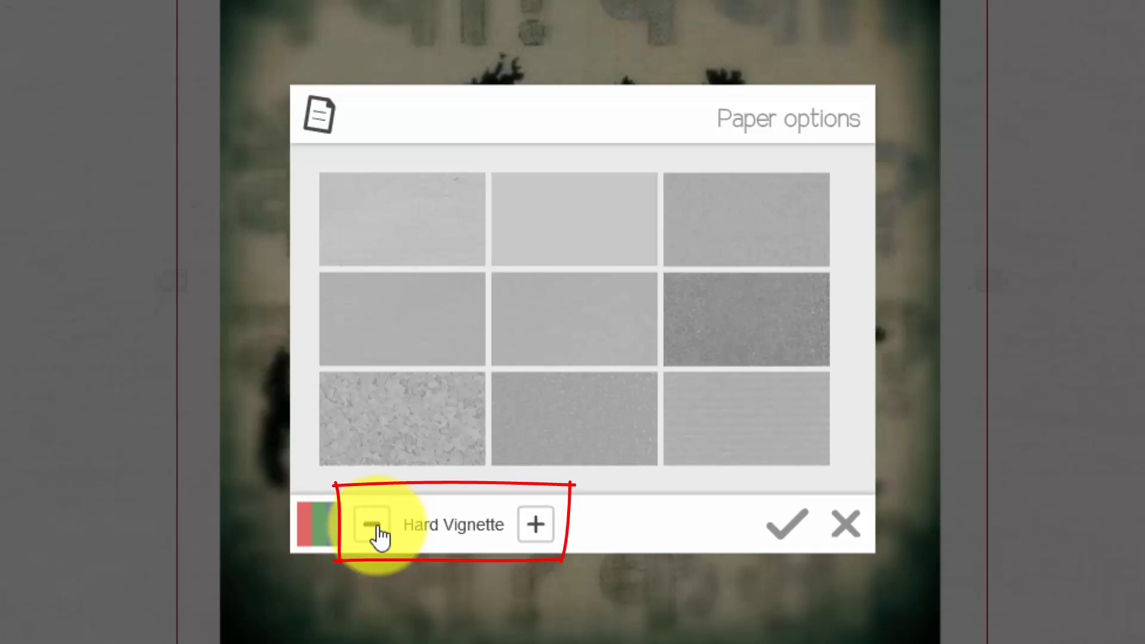
{"action": "left_click", "coordinate": [374, 526]}
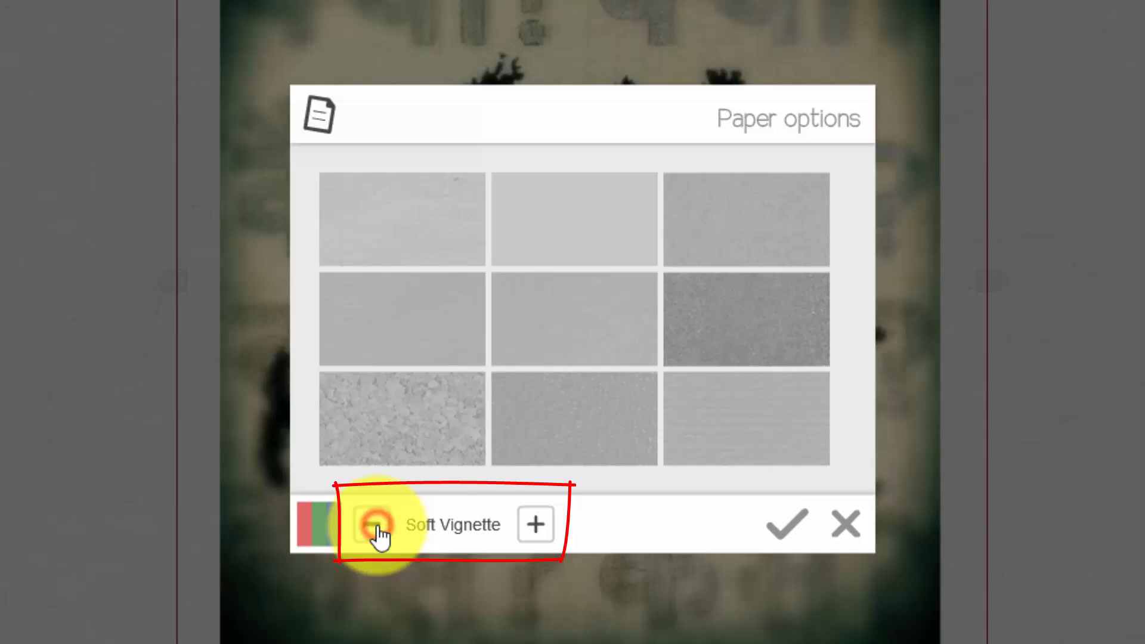
{"action": "left_click", "coordinate": [374, 526]}
{"action": "left_click", "coordinate": [375, 527]}
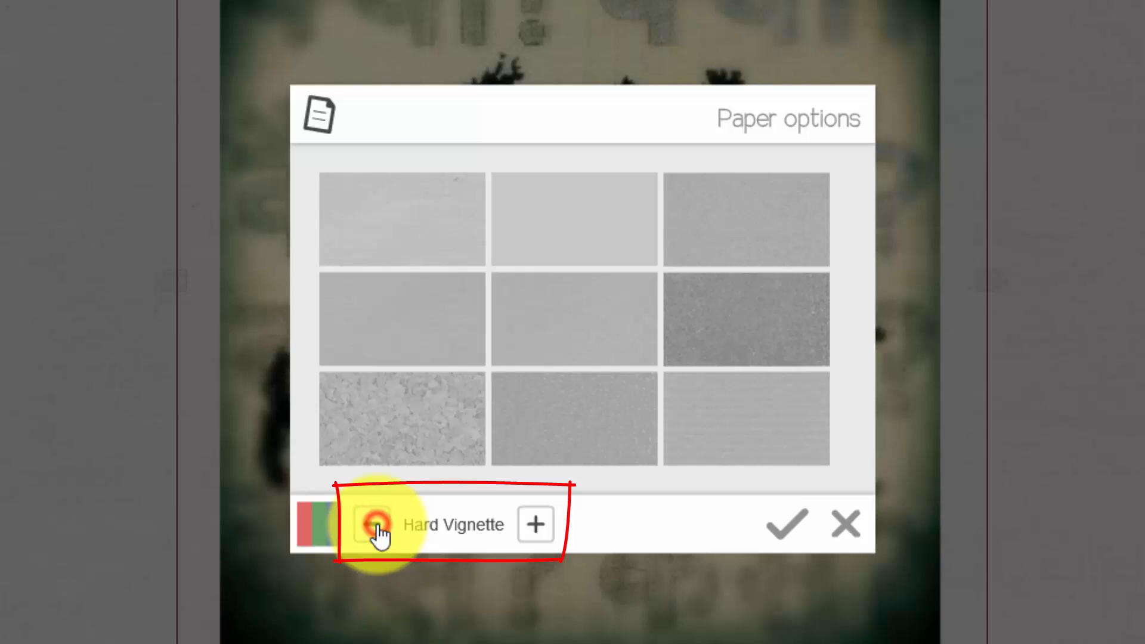
{"action": "left_click", "coordinate": [376, 527]}
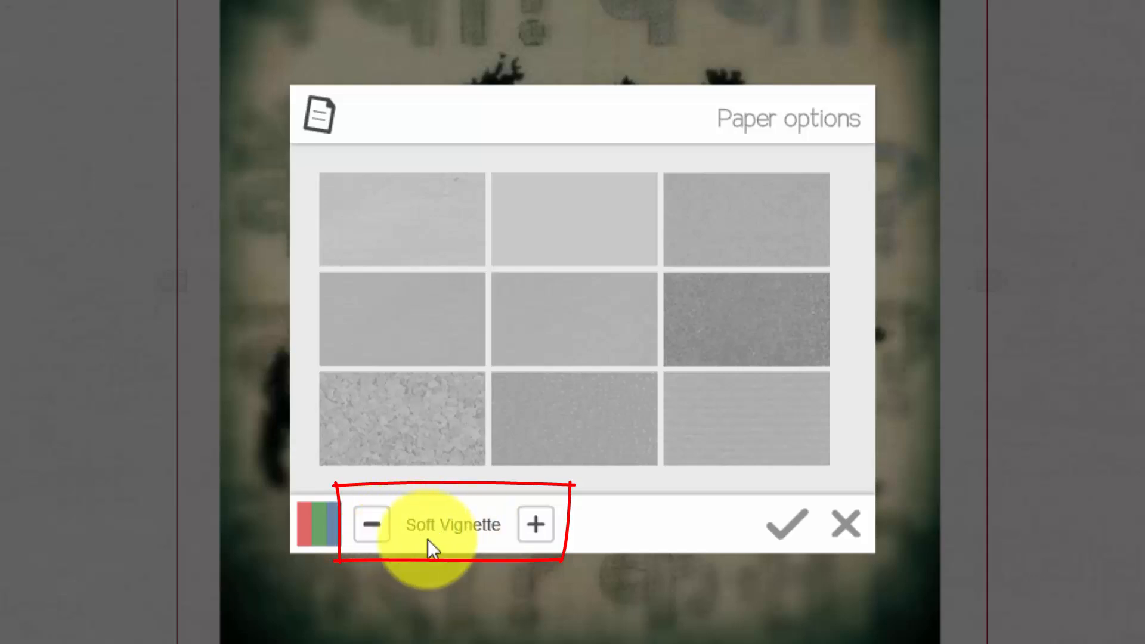
{"action": "left_click", "coordinate": [785, 523]}
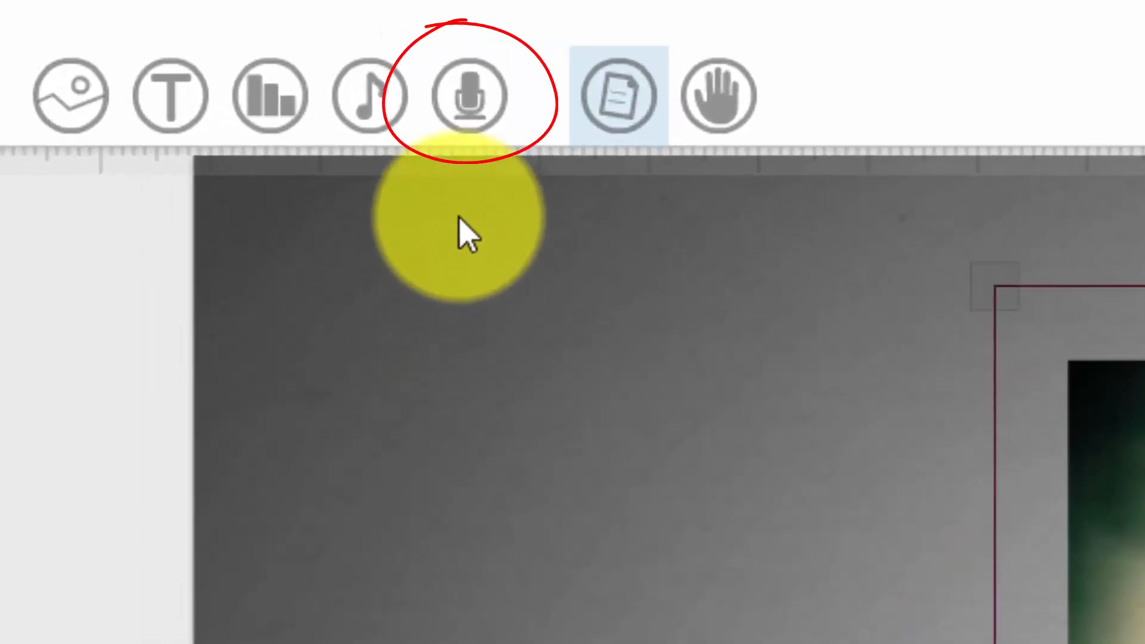
- Examine the voiceover recording options and close them without recording
{"action": "left_click", "coordinate": [469, 110]}
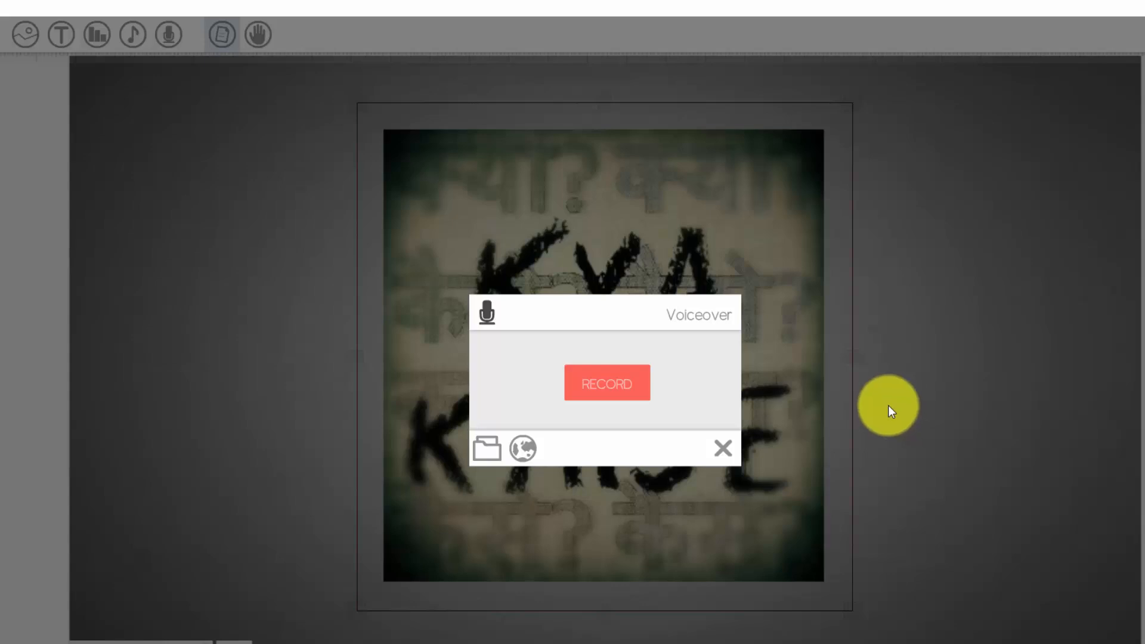
{"action": "left_click", "coordinate": [723, 453]}
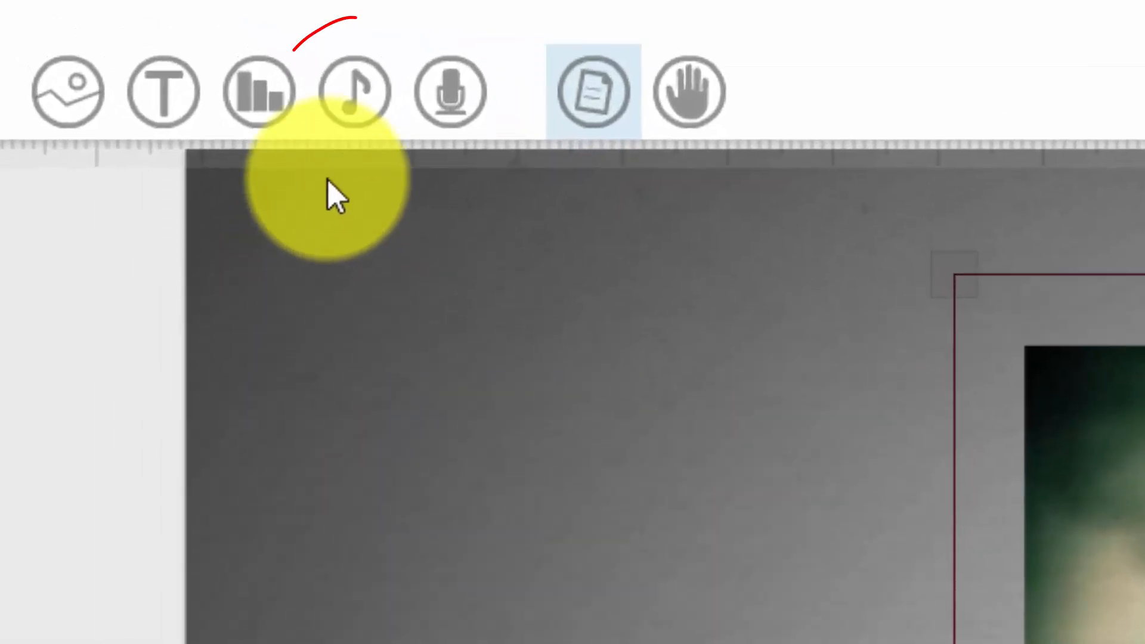
- Open the music library and cycle the track sorting through short-long, long-short, heavy-calm and calm-heavy back to name
{"action": "left_click", "coordinate": [347, 96]}
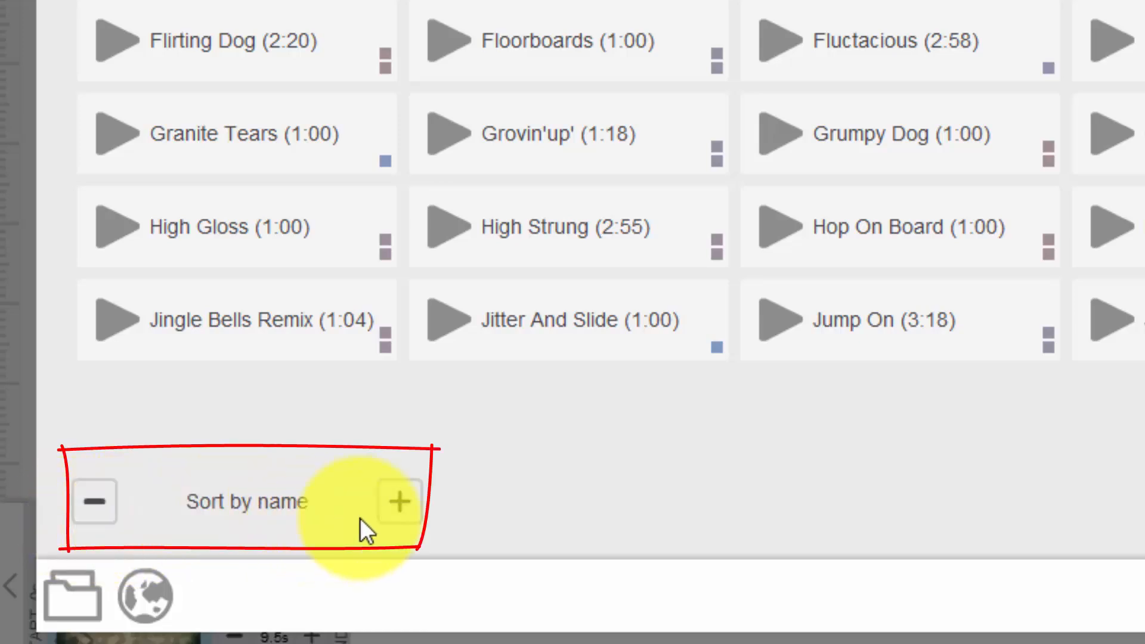
{"action": "left_click", "coordinate": [400, 502]}
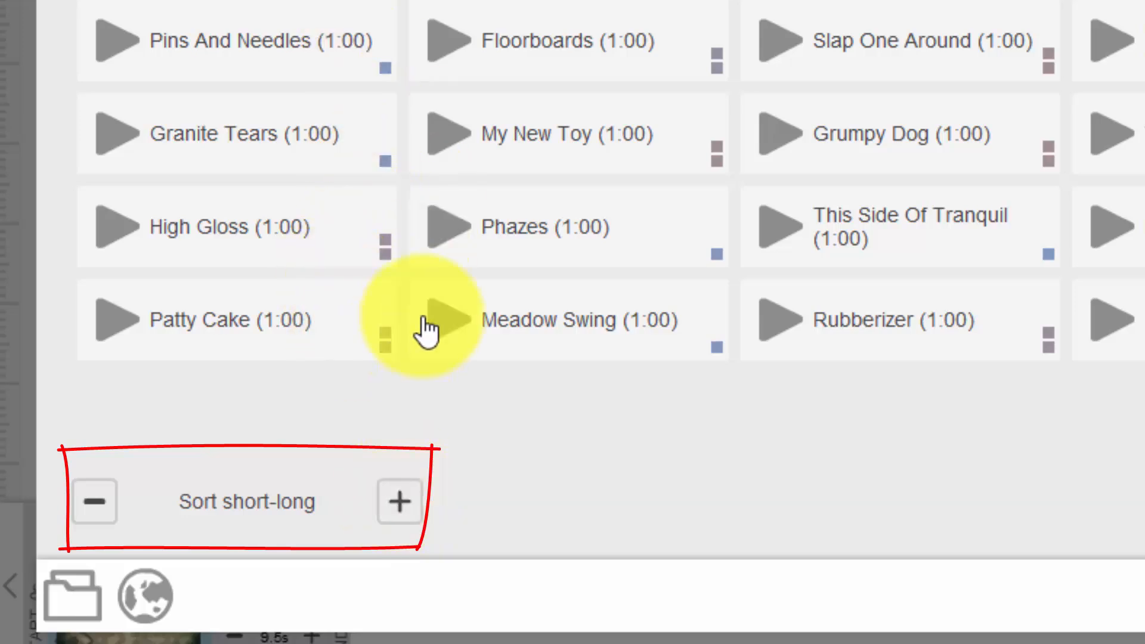
{"action": "left_click", "coordinate": [413, 507]}
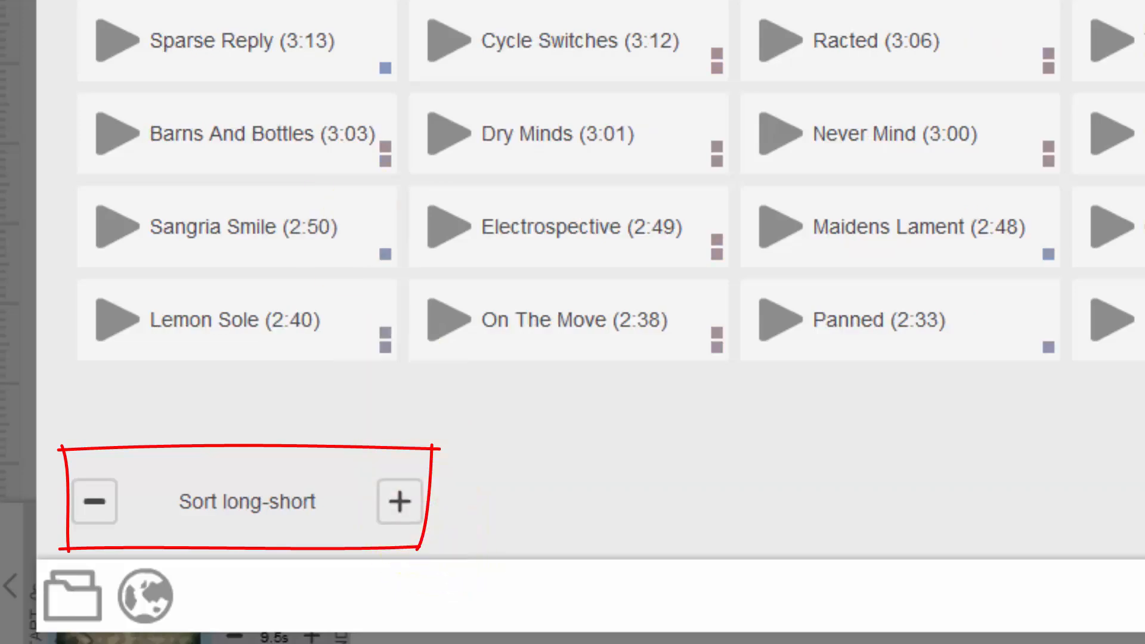
{"action": "left_click", "coordinate": [108, 500]}
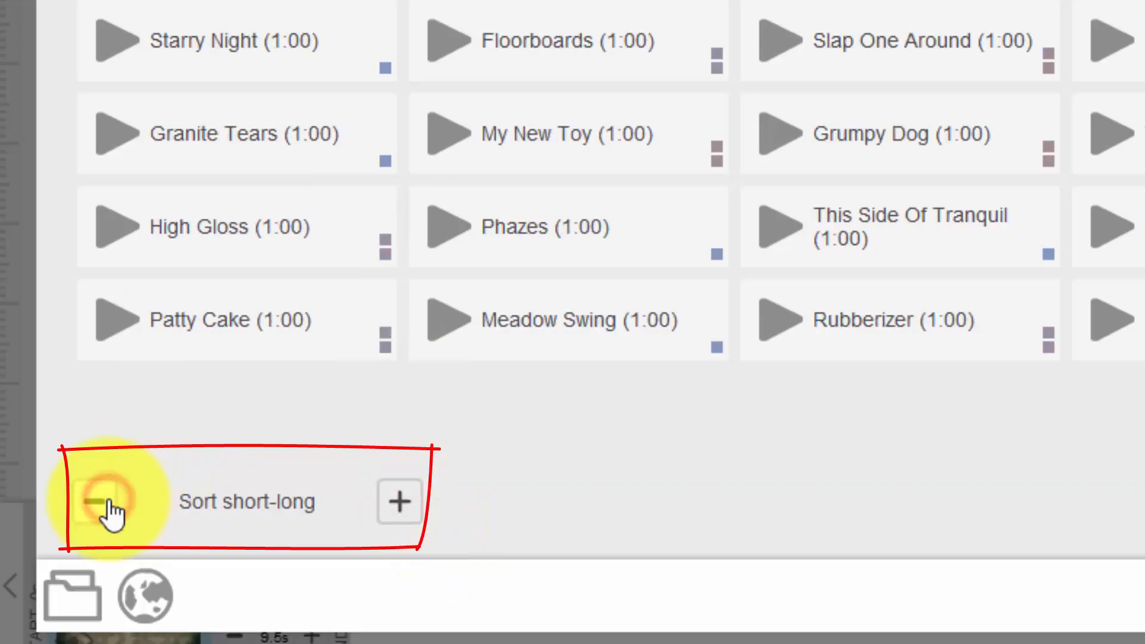
{"action": "left_click", "coordinate": [108, 501]}
{"action": "left_click", "coordinate": [108, 501]}
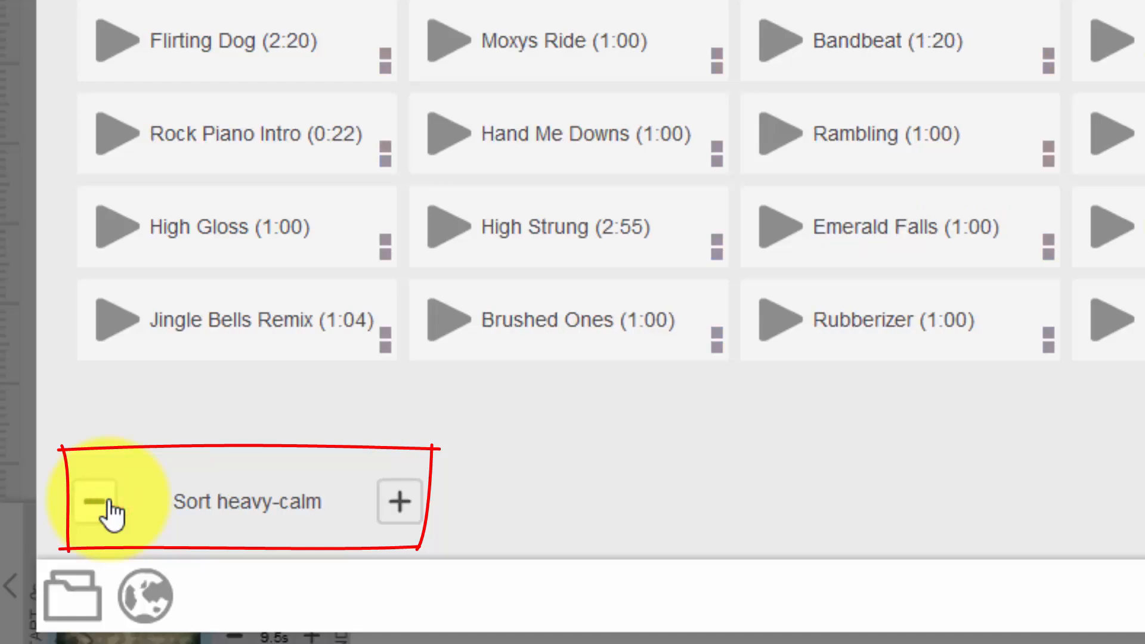
{"action": "left_click", "coordinate": [109, 504]}
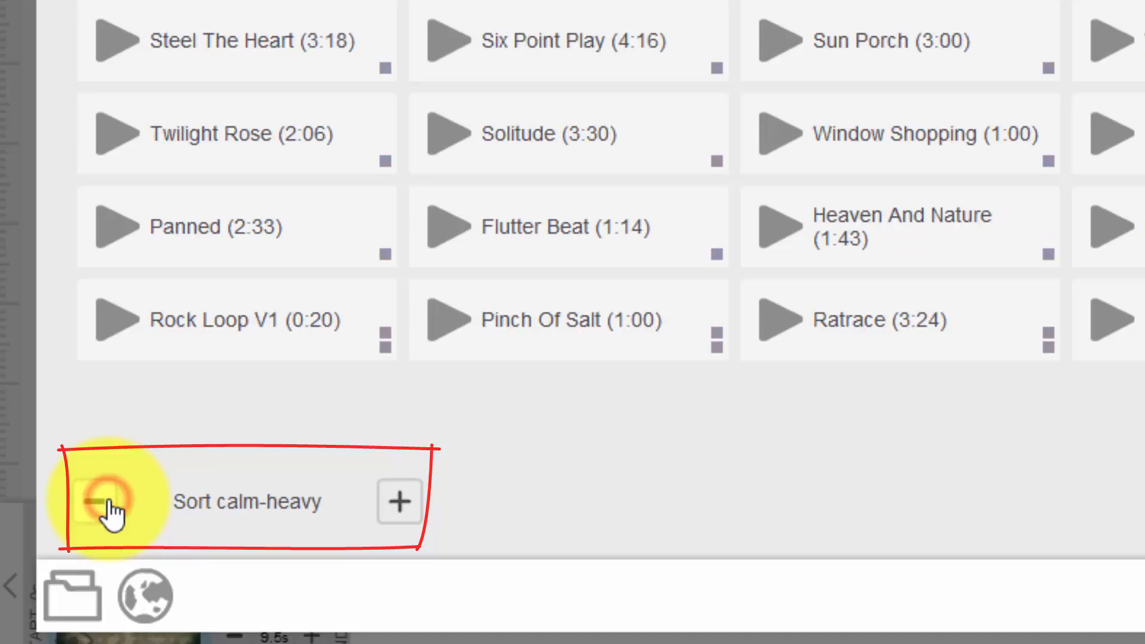
{"action": "left_click", "coordinate": [112, 506]}
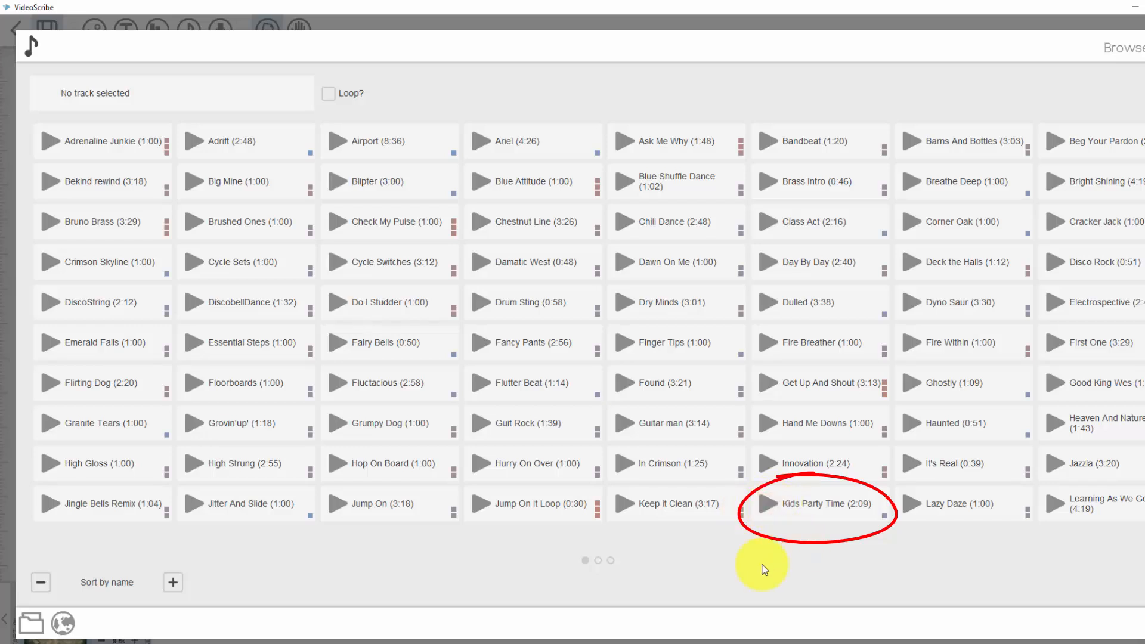
- Play the Kids Party Time track in the music library and confirm the music selection
{"action": "left_click", "coordinate": [774, 505]}
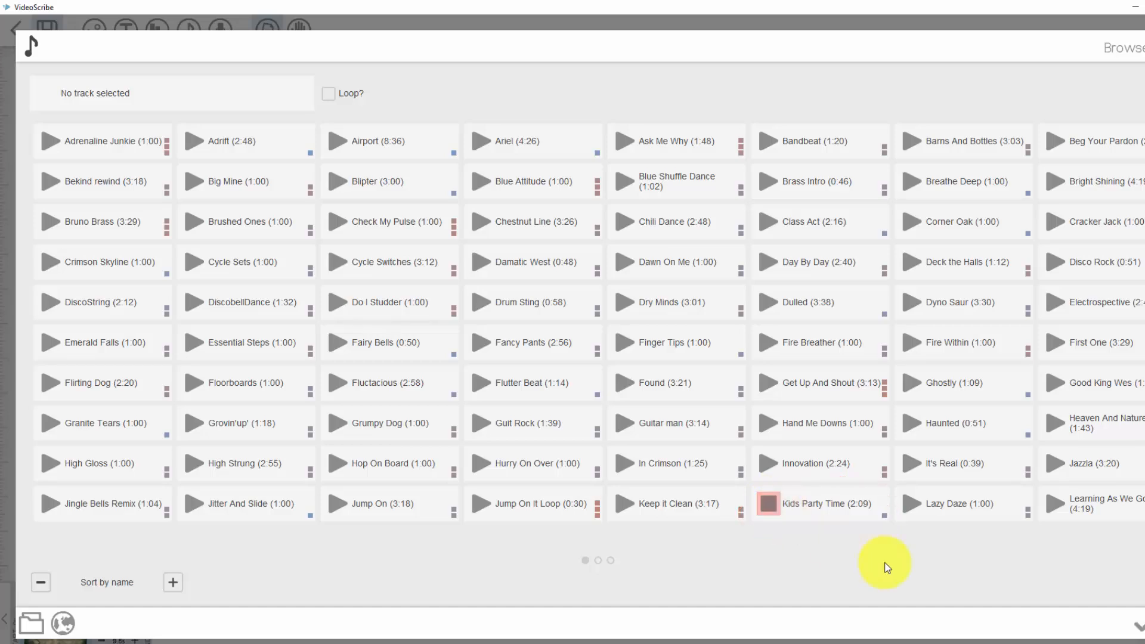
{"action": "left_click", "coordinate": [1125, 624]}
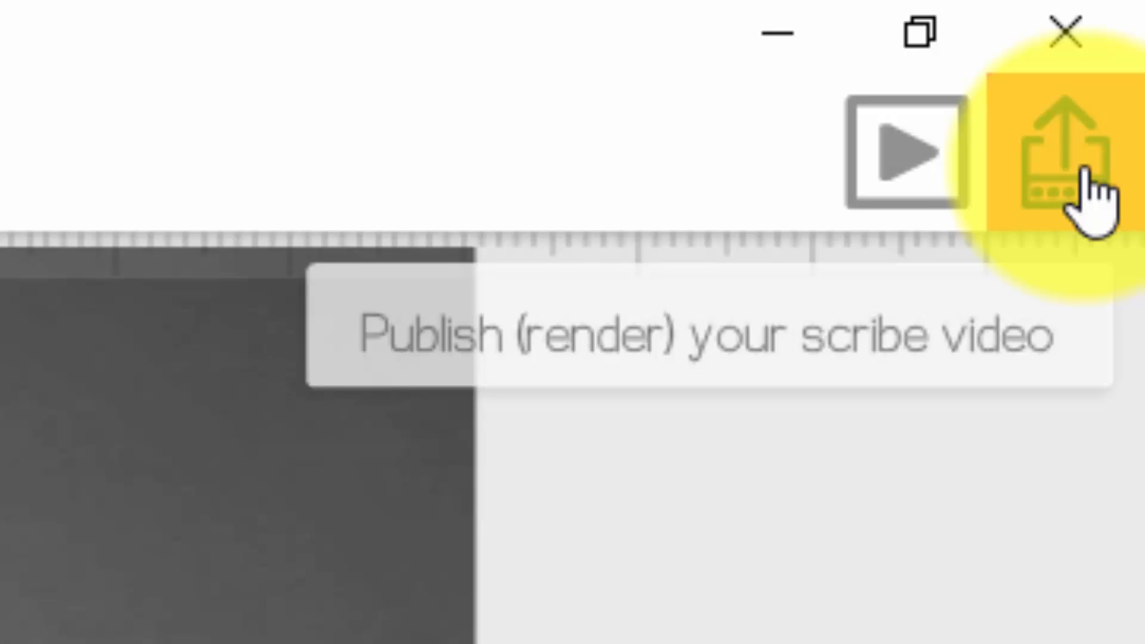
- Open the video file publishing settings and cycle the format through AVI, PNG and JPG image sequences and Windows WMV back to Quicktime MOV
{"action": "left_click", "coordinate": [1084, 170]}
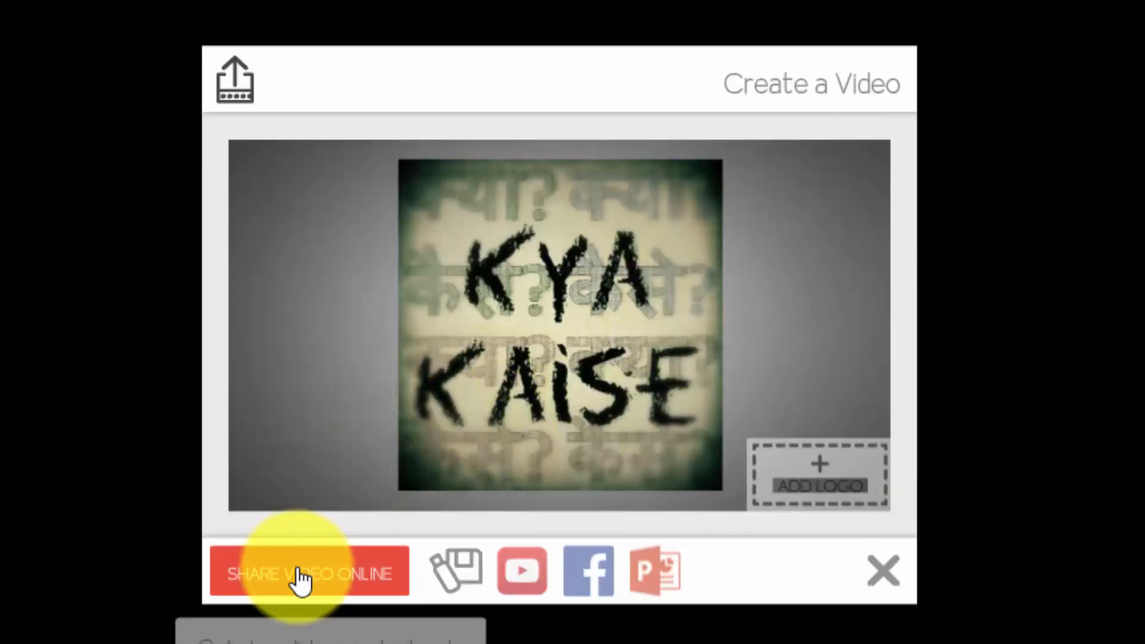
{"action": "left_click", "coordinate": [465, 582]}
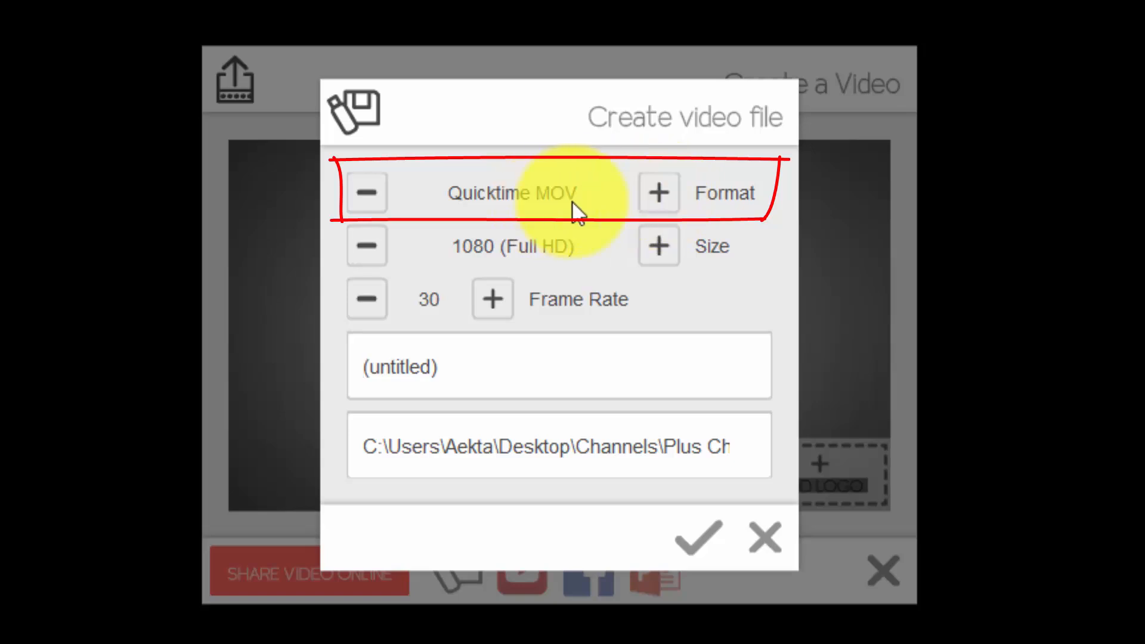
{"action": "left_click", "coordinate": [660, 197]}
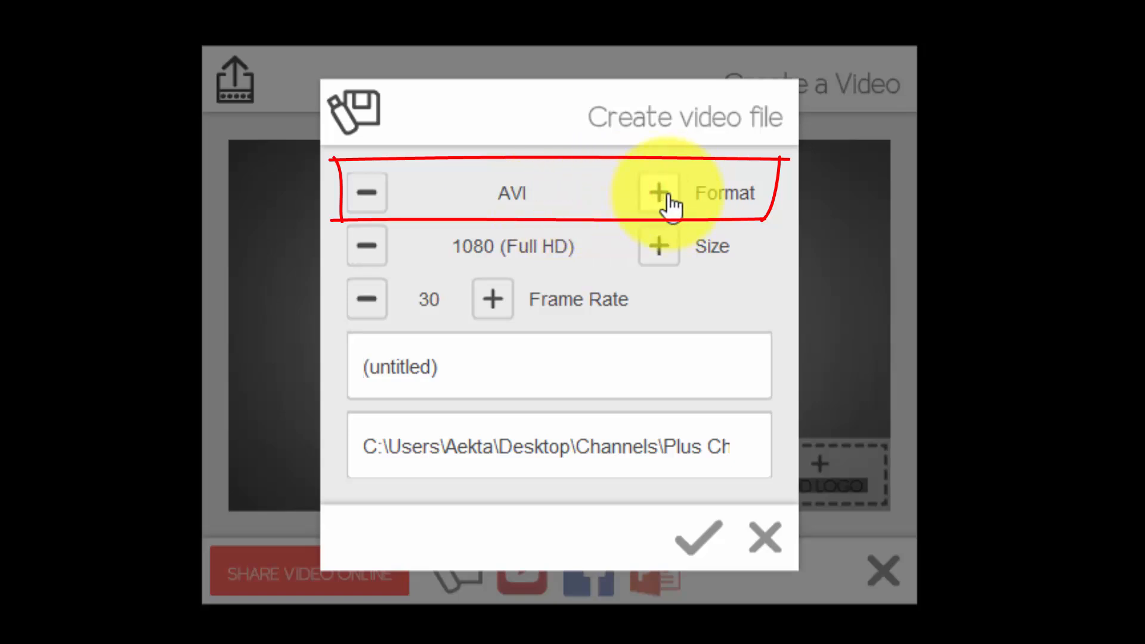
{"action": "left_click", "coordinate": [661, 196]}
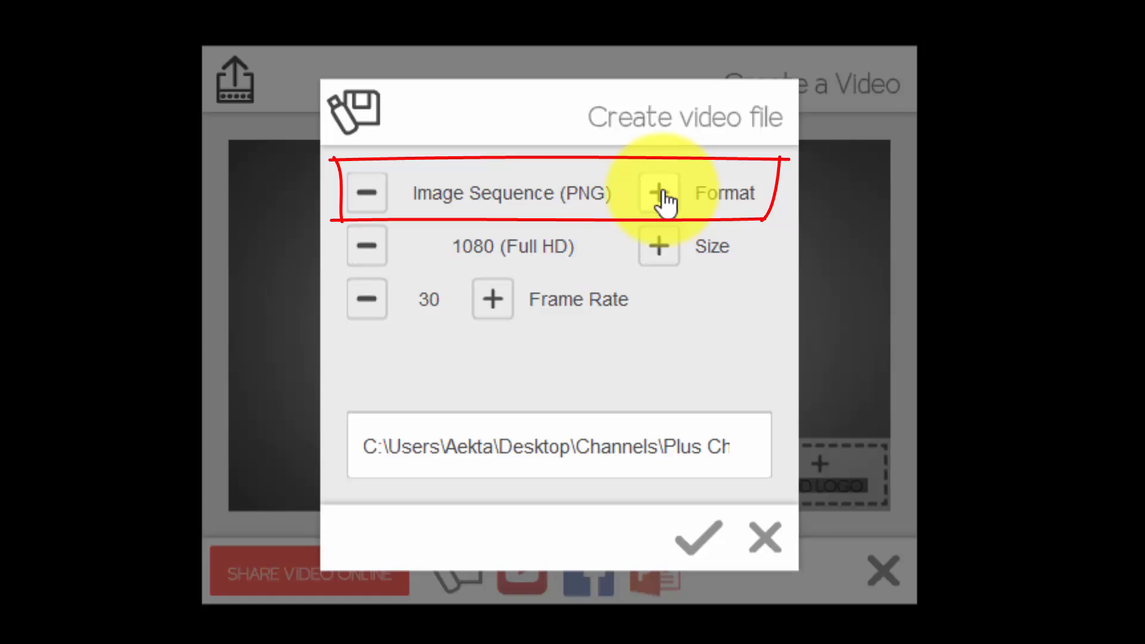
{"action": "left_click", "coordinate": [661, 197]}
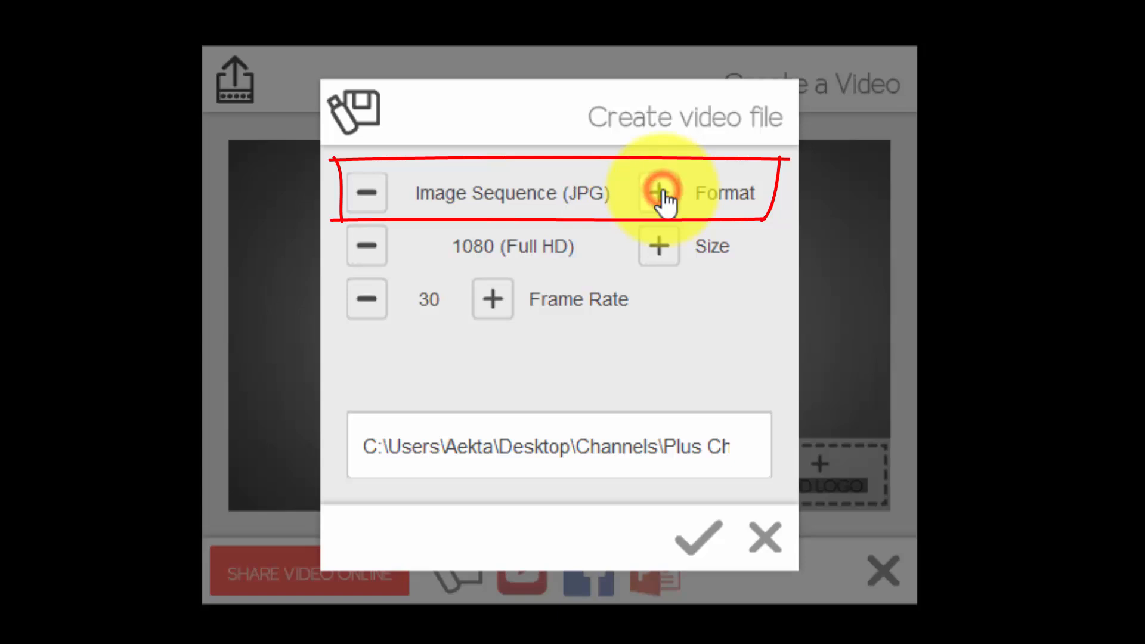
{"action": "left_click", "coordinate": [661, 197]}
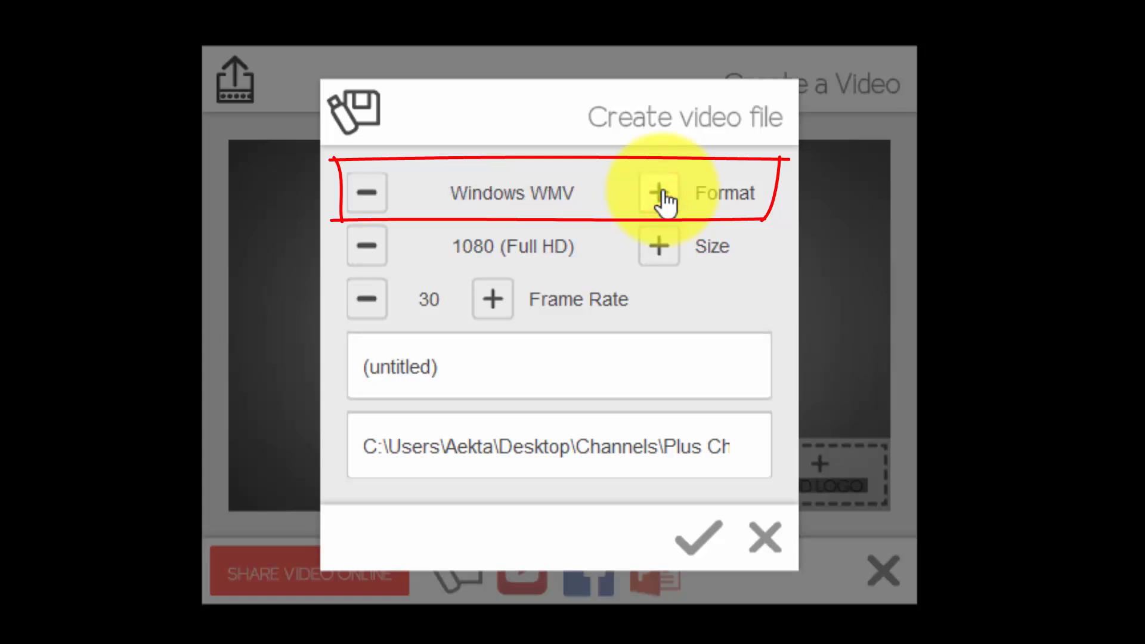
{"action": "left_click", "coordinate": [661, 197]}
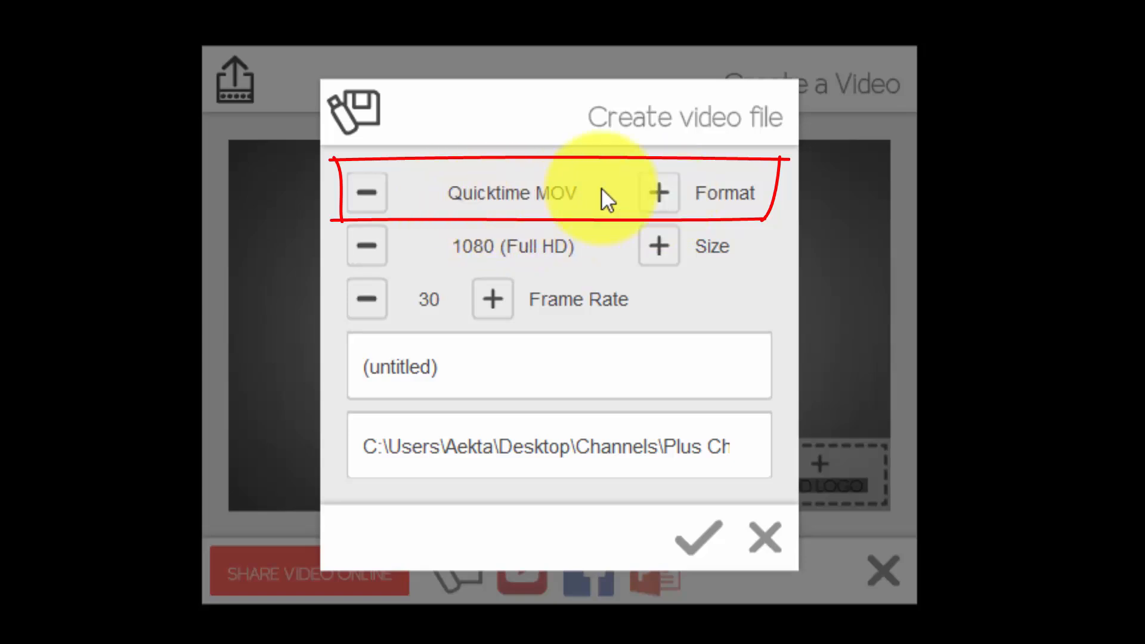
{"action": "left_click", "coordinate": [659, 192]}
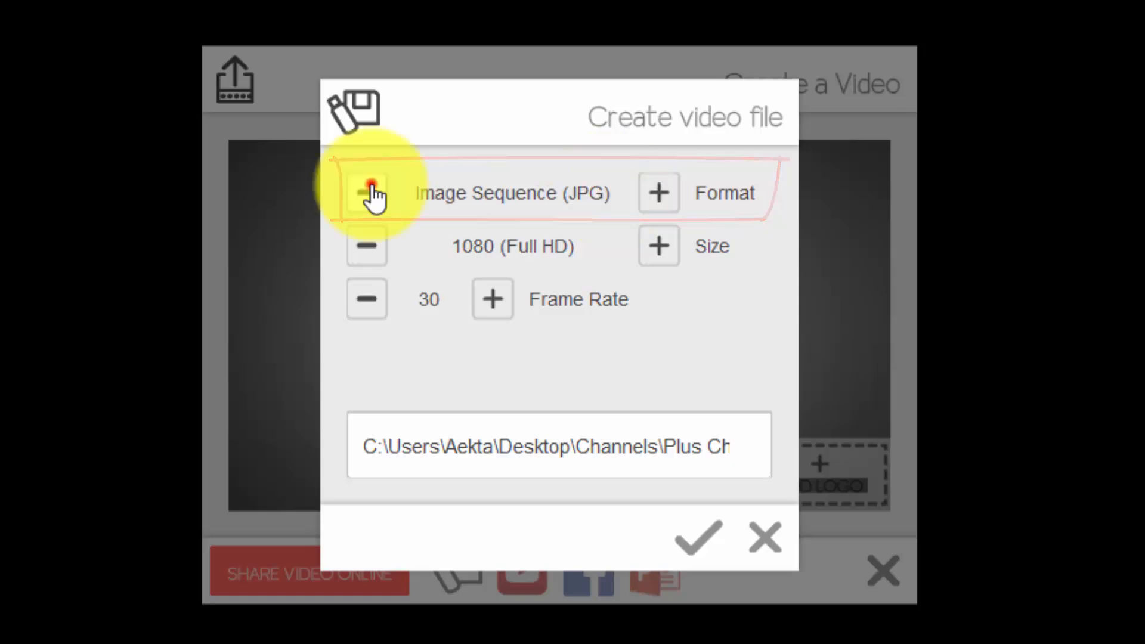
{"action": "left_click", "coordinate": [367, 192]}
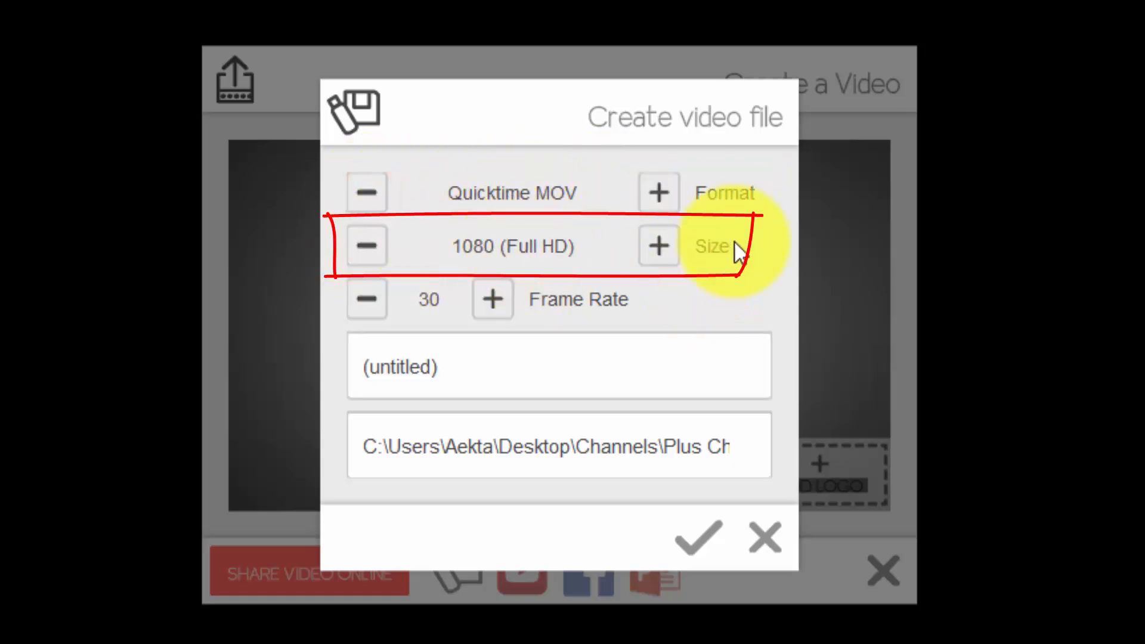
- Cycle the video size through 640 (Normal) and 720 (Standard HD) back to 1080 (Full HD)
{"action": "left_click", "coordinate": [657, 246]}
{"action": "left_click", "coordinate": [661, 248]}
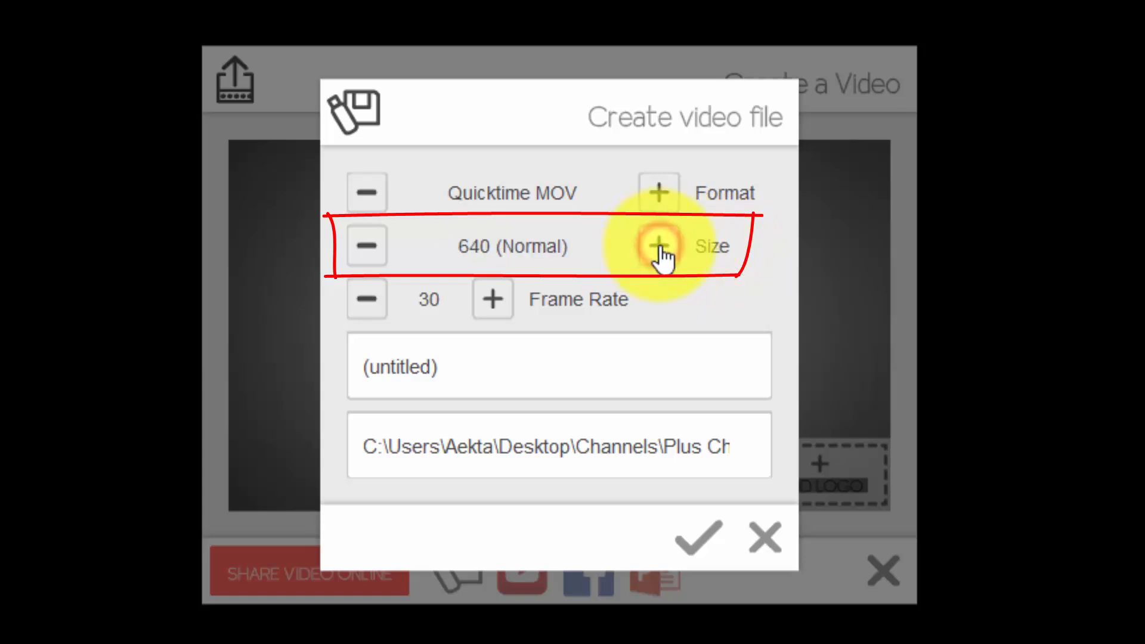
{"action": "left_click", "coordinate": [660, 248]}
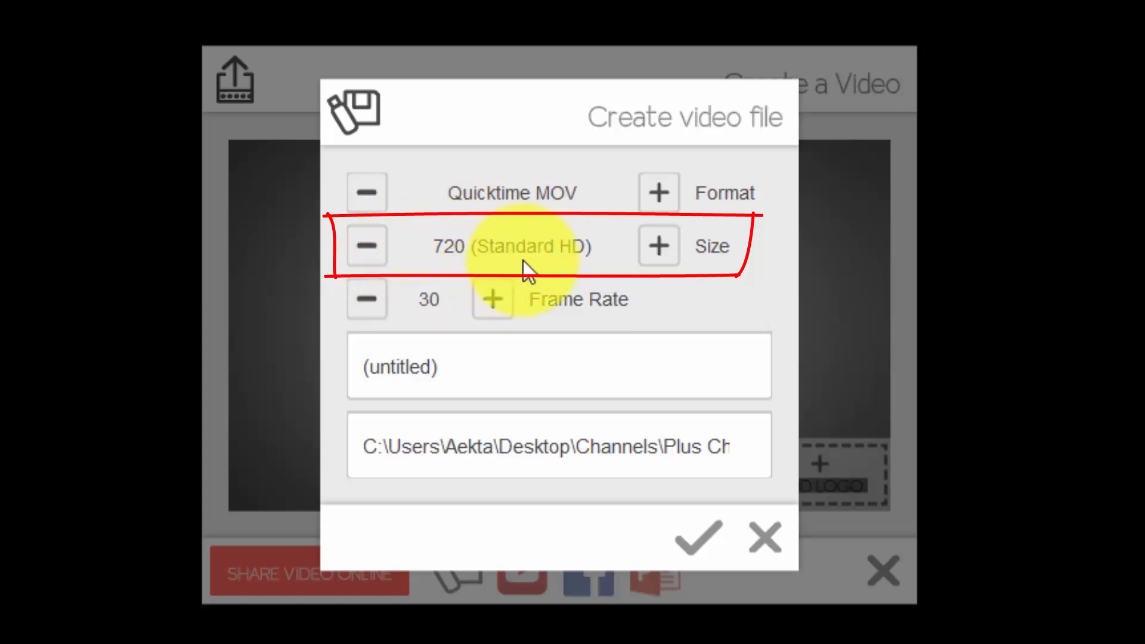
{"action": "left_click", "coordinate": [662, 246]}
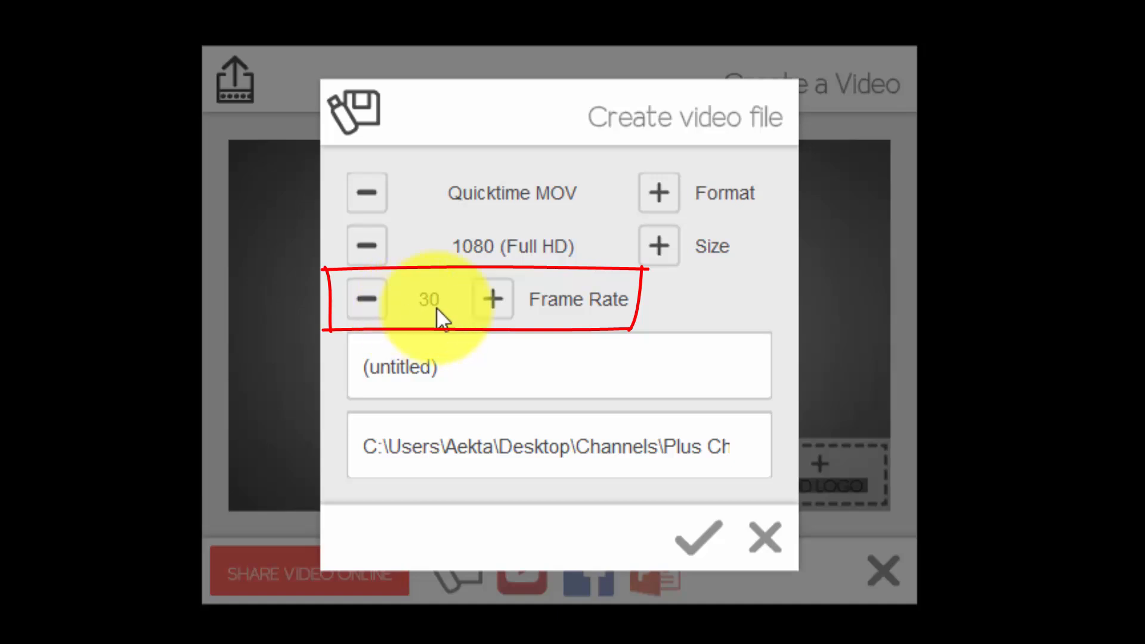
- Name the video file KYA KAISE LOGO NEW, set its save location under Kya Kaise\WIP 4 and confirm the export settings
{"action": "left_click", "coordinate": [463, 374]}
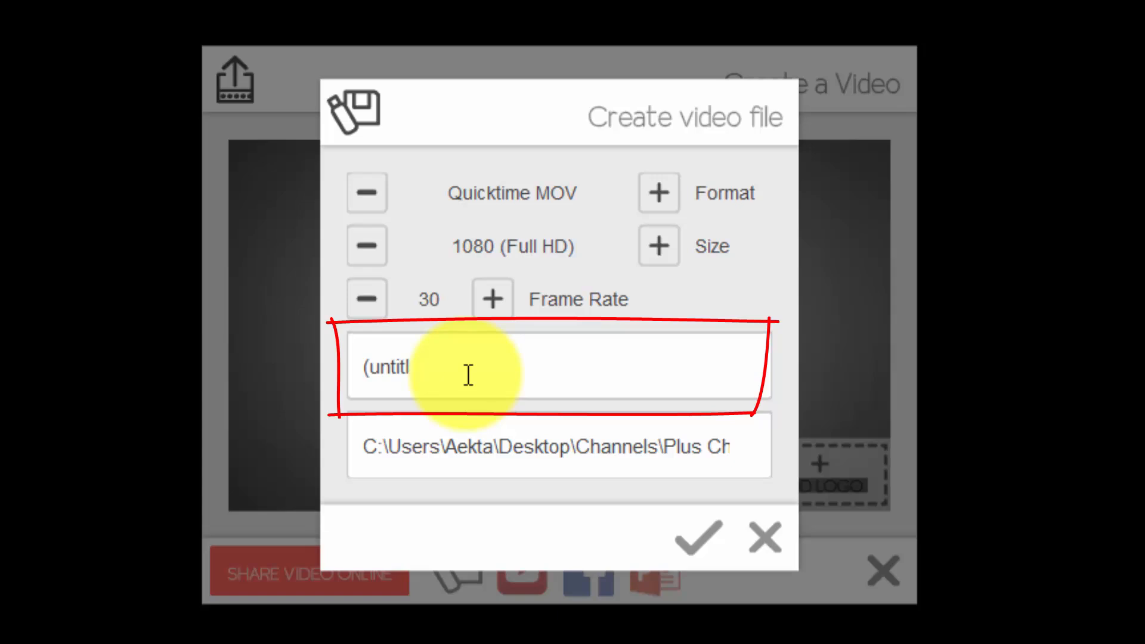
{"action": "key", "text": "BackSpace"}
{"action": "key", "text": "BackSpace"}
{"action": "key", "text": "BackSpace"}
{"action": "key", "text": "BackSpace"}
{"action": "key", "text": "BackSpace"}
{"action": "key", "text": "BackSpace"}
{"action": "key", "text": "BackSpace"}
{"action": "type", "text": "KYA KAISE LOGO NEW"}
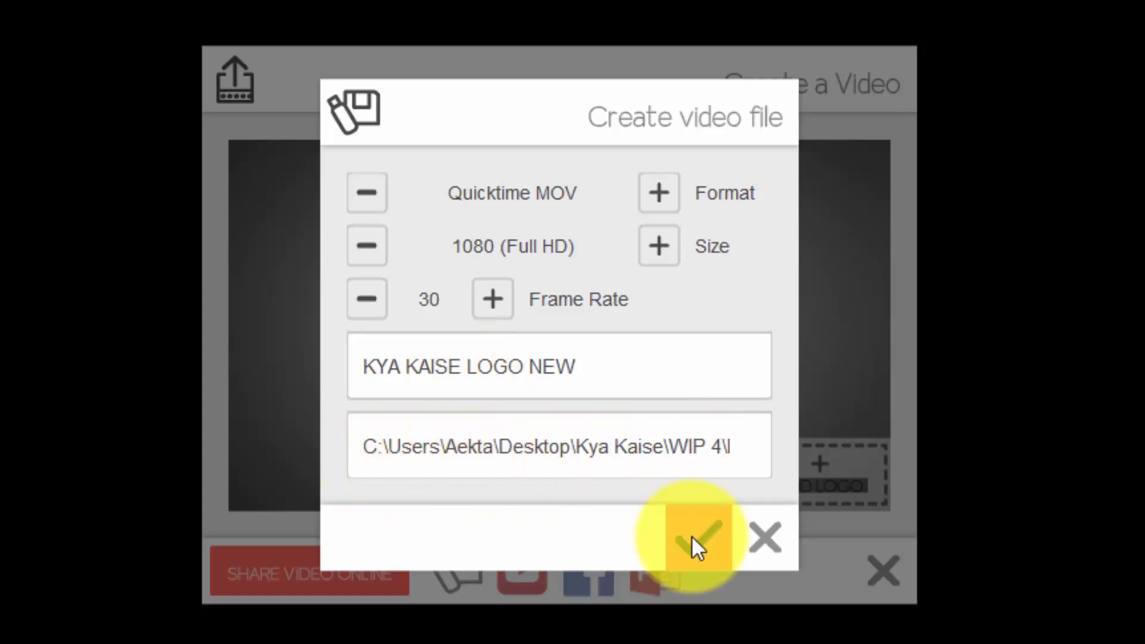
{"action": "left_click", "coordinate": [692, 535]}
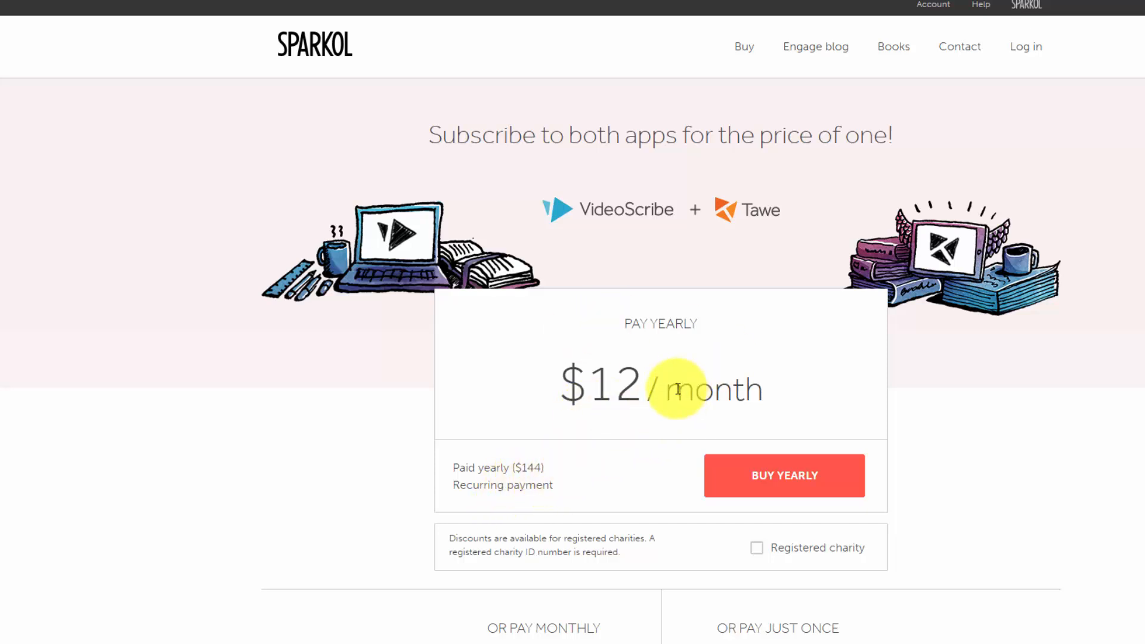
- Look over the VideoScribe and Tawe subscription payment options on Sparkol's pricing page
{"action": "scroll", "coordinate": [925, 437], "scroll_direction": "down", "scroll_amount": 5}
{"action": "scroll", "coordinate": [940, 450], "scroll_direction": "up", "scroll_amount": 5}
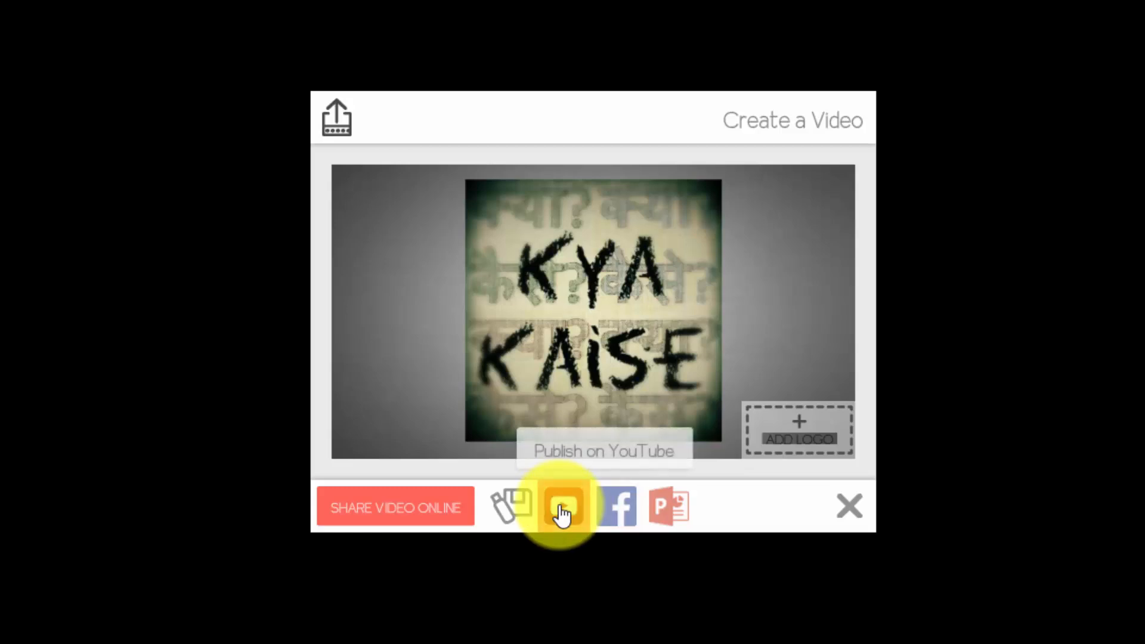
- Switch to VideoScribe and render the logo scribe as a video file
{"action": "left_click", "coordinate": [512, 513]}
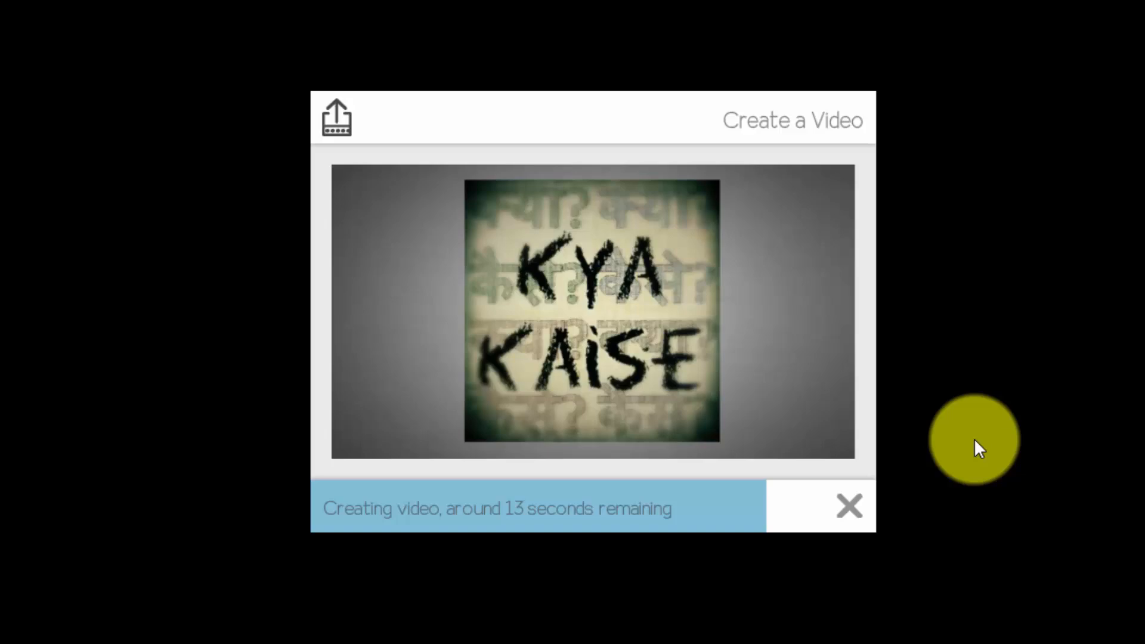